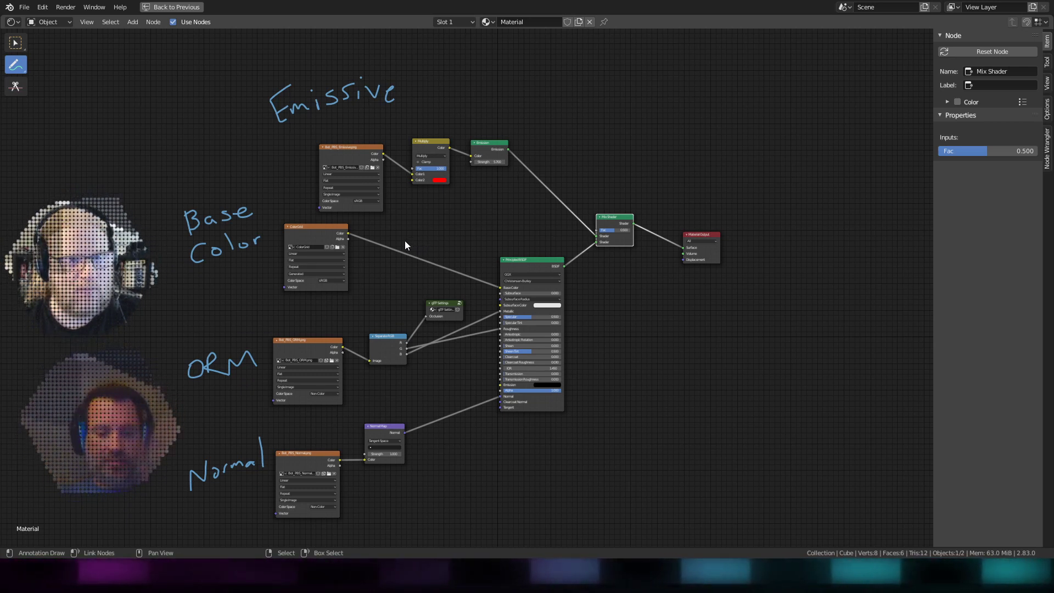
# Draw an annotation line from the ColorGrid node's Alpha output and erase it with the Annotate Eraser
pyautogui.keyDown('shift'); pyautogui.moveTo(429, 284); pyautogui.dragTo(474, 355, button='middle'); pyautogui.keyUp('shift')
pyautogui.scroll(6, 469, 311)
pyautogui.scroll(-4, 469, 316)
pyautogui.scroll(1, 473, 355)
pyautogui.moveTo(443, 280); pyautogui.dragTo(541, 403)
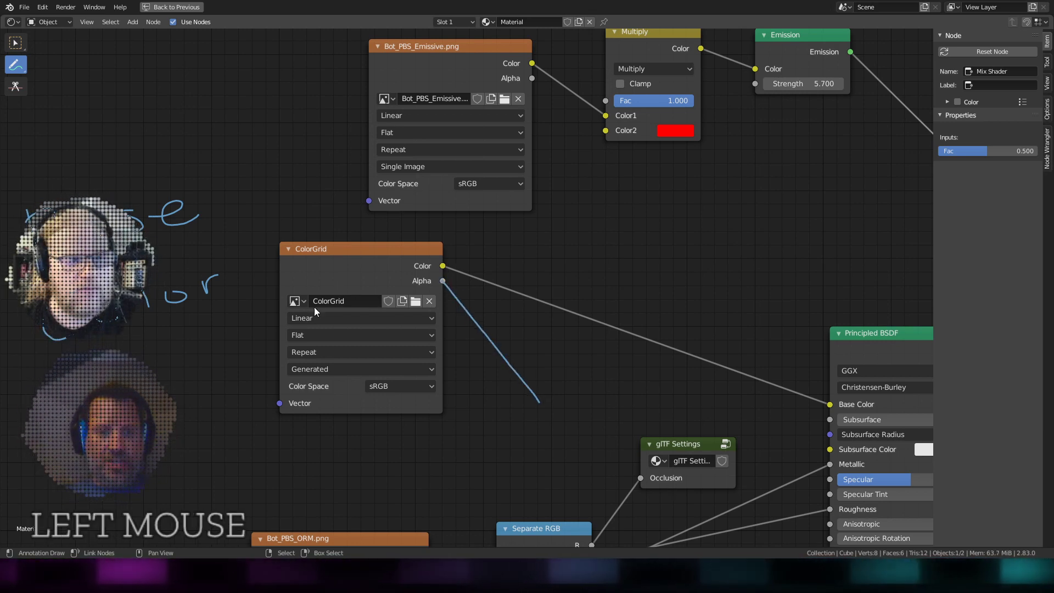
pyautogui.click(16, 64)
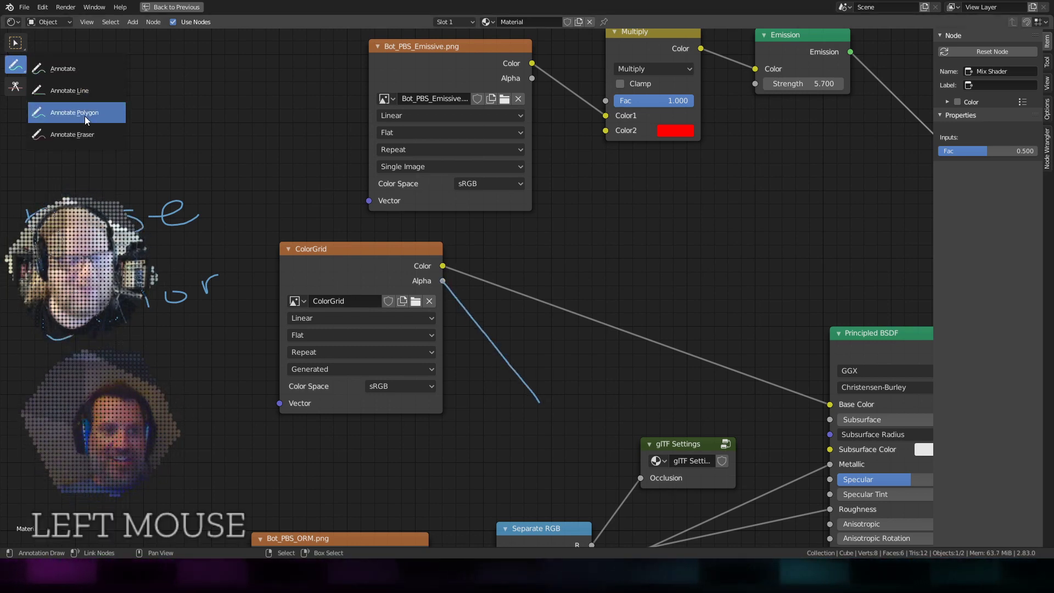
pyautogui.click(71, 136)
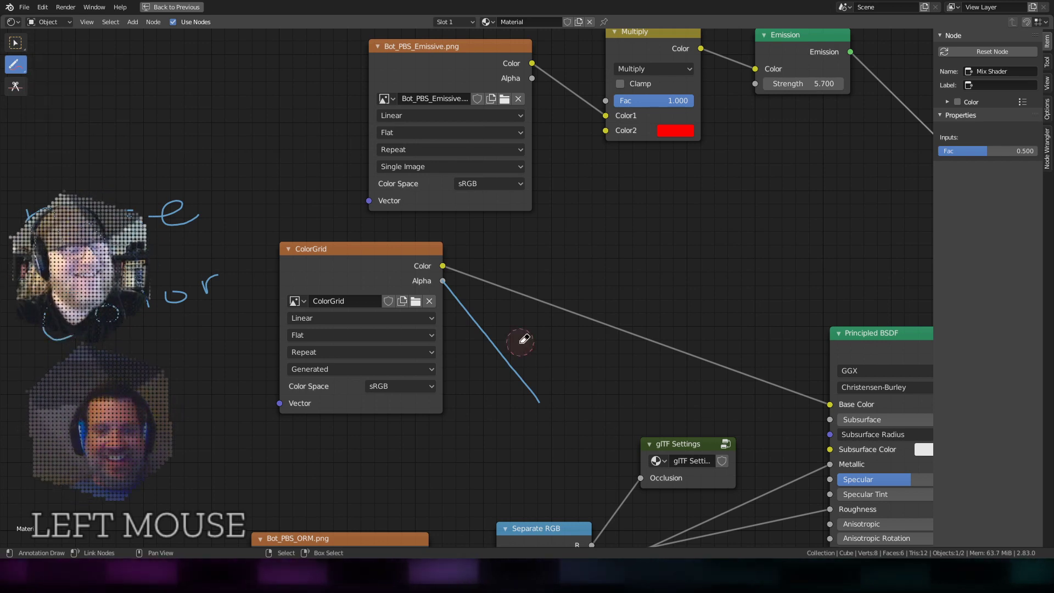
pyautogui.moveTo(523, 347)
pyautogui.mouseDown()
pyautogui.moveTo(513, 364)
pyautogui.moveTo(445, 283)
pyautogui.mouseUp()
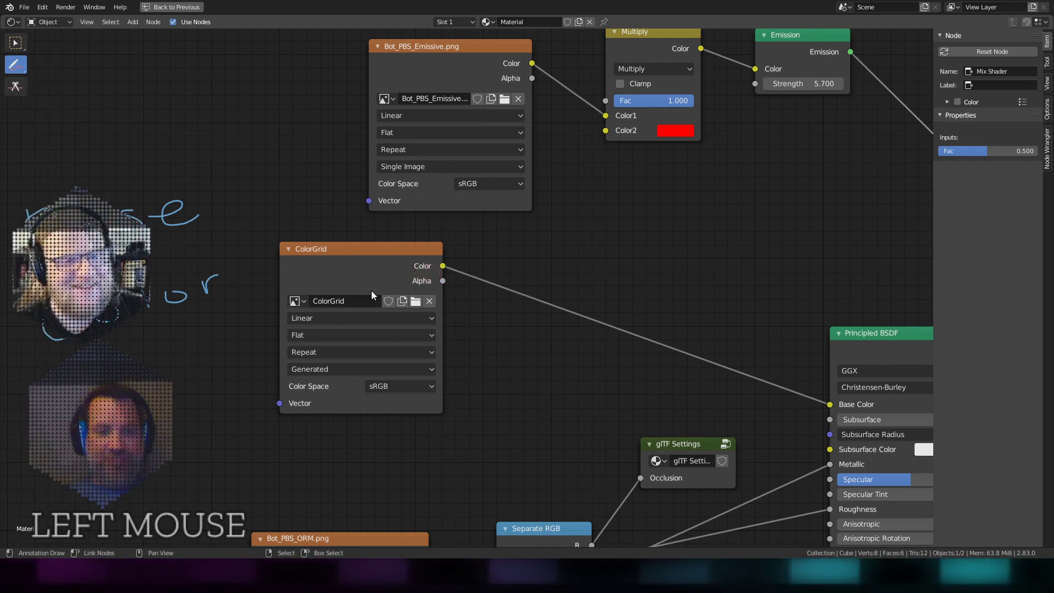
# Inspect the Principled BSDF node's Alpha input and restore the maximized node editor to the full Shading layout
pyautogui.keyDown('shift'); pyautogui.moveTo(450, 282); pyautogui.dragTo(343, 292, button='middle'); pyautogui.keyUp('shift')
pyautogui.scroll(-2, 454, 380)
pyautogui.keyDown('shift'); pyautogui.moveTo(455, 379); pyautogui.dragTo(358, 182, button='middle'); pyautogui.keyUp('shift')
pyautogui.scroll(2, 535, 429)
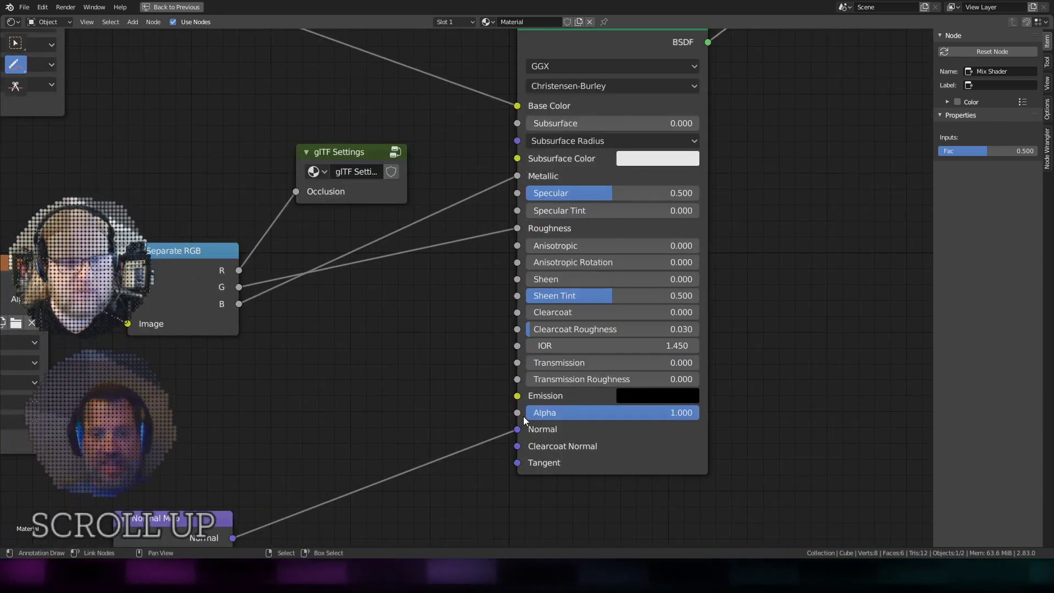
pyautogui.moveTo(683, 414)
pyautogui.mouseDown()
pyautogui.moveTo(510, 414)
pyautogui.moveTo(682, 414)
pyautogui.mouseUp()
pyautogui.scroll(-2, 704, 291)
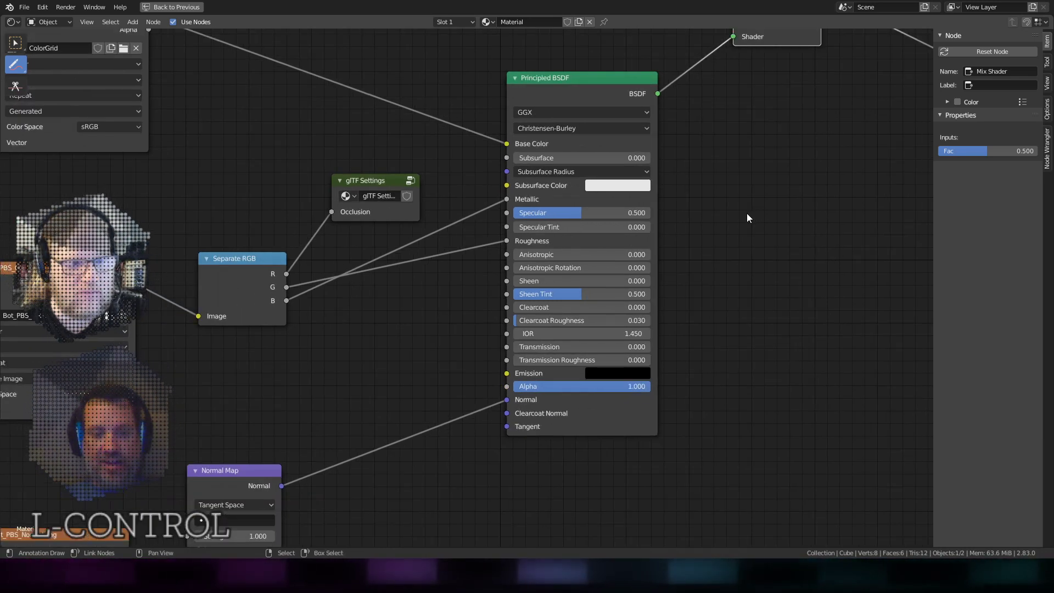
pyautogui.hotkey('ctrl', 'space')
# Lower the Principled BSDF's Alpha to about 0.223 and check the cube in the viewport
pyautogui.scroll(2, 402, 134)
pyautogui.moveTo(402, 134)
pyautogui.keyDown('shift'); pyautogui.mouseDown(button='middle')
pyautogui.moveTo(574, 137)
pyautogui.moveTo(436, 170)
pyautogui.moveTo(468, 176)
pyautogui.moveTo(646, 117)
pyautogui.moveTo(531, 122)
pyautogui.moveTo(541, 124)
pyautogui.mouseUp(button='middle'); pyautogui.keyUp('shift')
pyautogui.moveTo(623, 458); pyautogui.dragTo(567, 458)
pyautogui.moveTo(570, 159); pyautogui.dragTo(614, 151, button='middle')
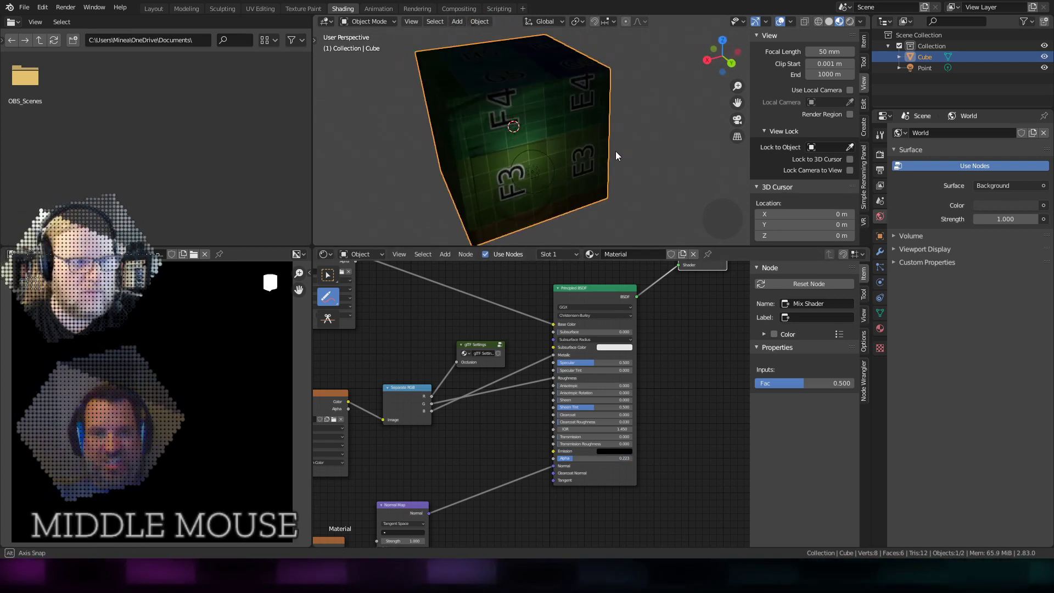
# Turn off Scene Lights and Scene World in the 3D view's viewport shading
pyautogui.click(860, 21)
pyautogui.click(799, 88)
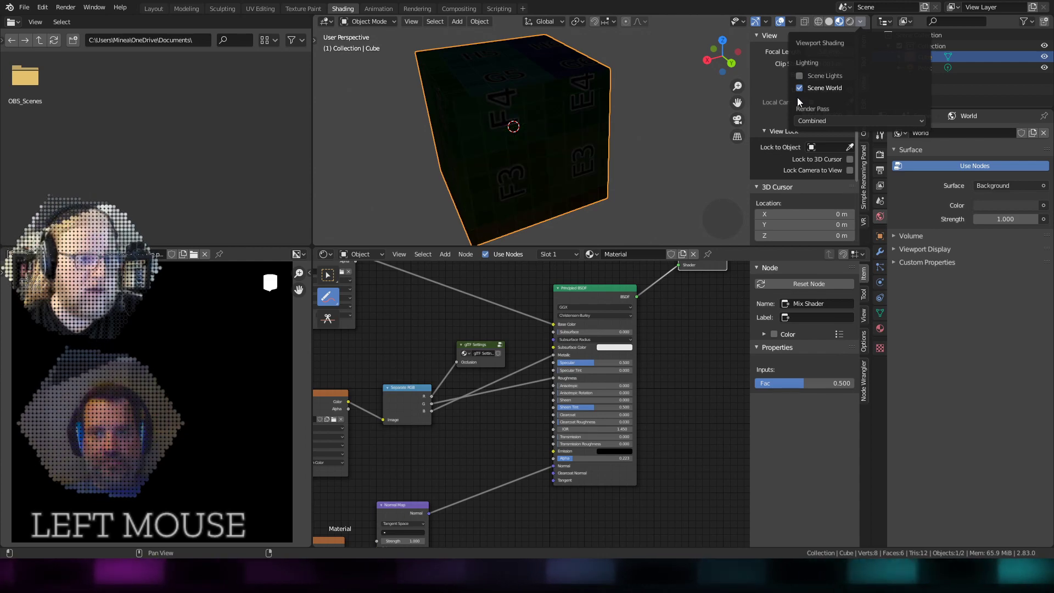
pyautogui.moveTo(495, 159); pyautogui.dragTo(528, 169, button='middle')
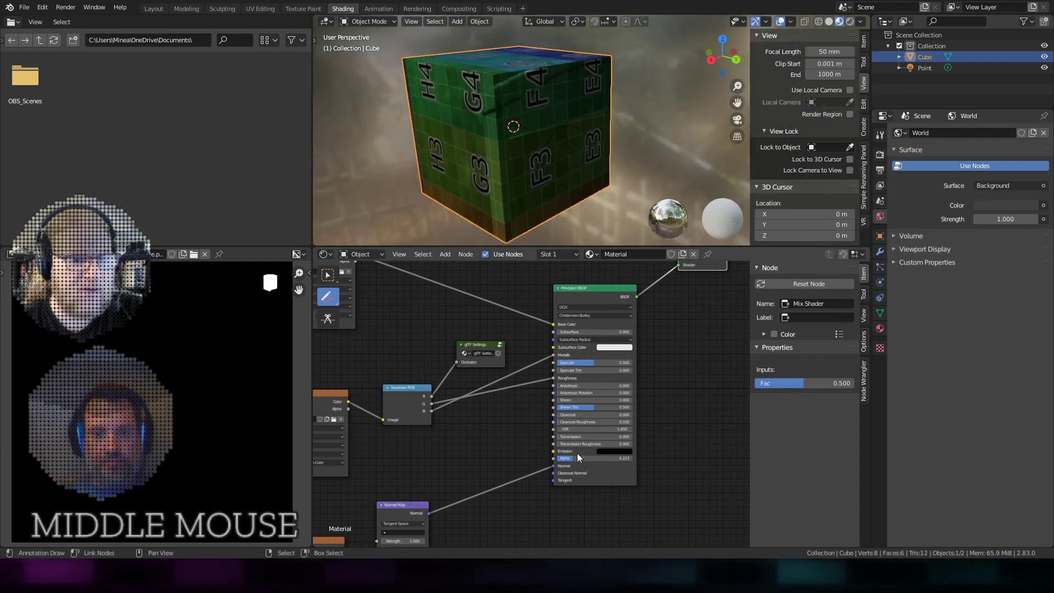
# Try the Principled BSDF's Alpha at 1.000 and at about 0.358, and reset it to its default
pyautogui.moveTo(576, 458); pyautogui.dragTo(639, 457)
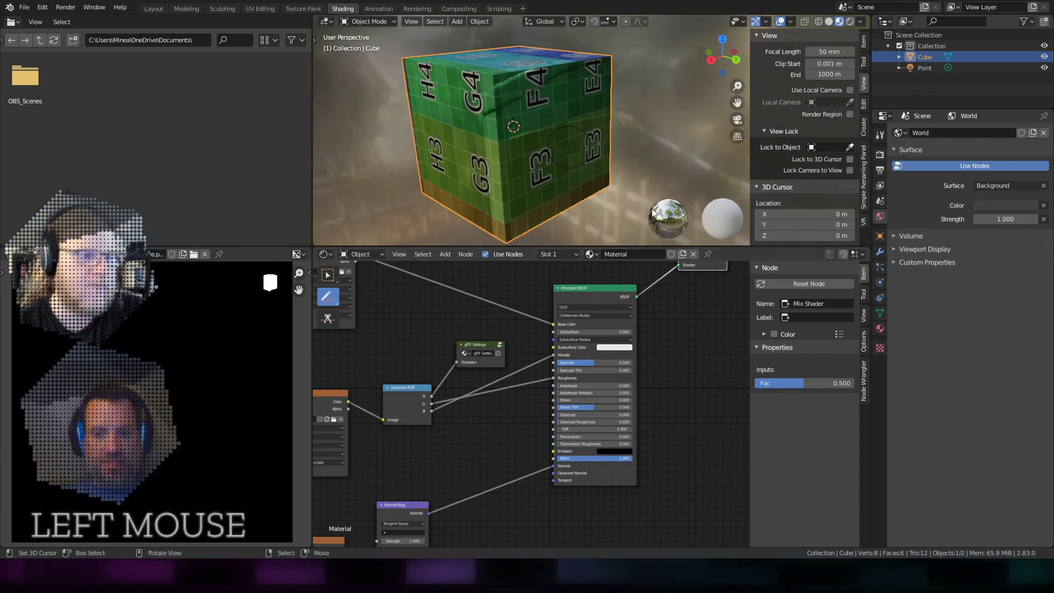
pyautogui.moveTo(641, 202); pyautogui.dragTo(599, 196, button='middle')
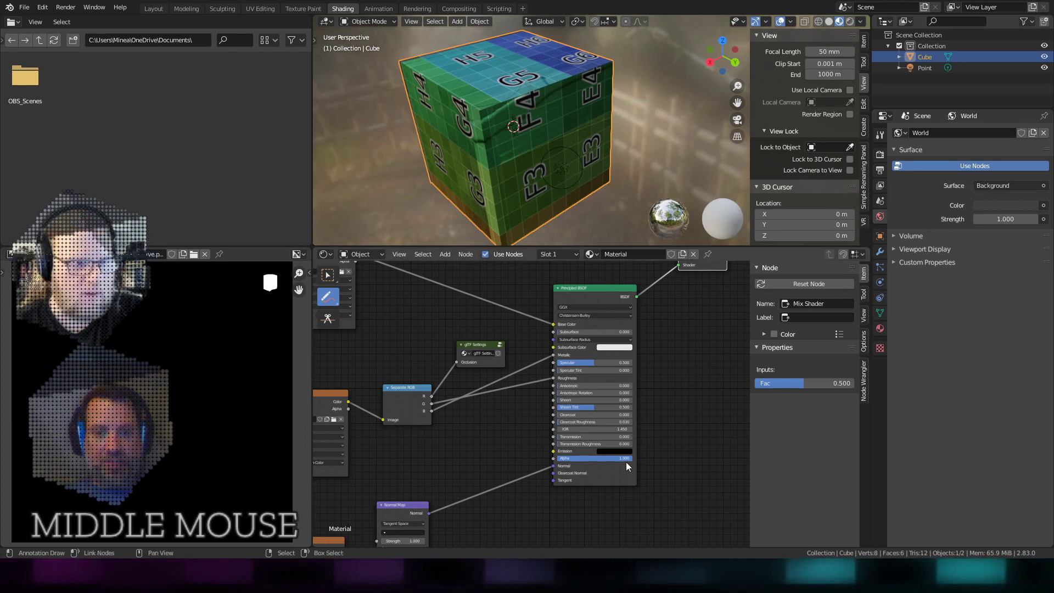
pyautogui.moveTo(628, 458); pyautogui.dragTo(583, 458)
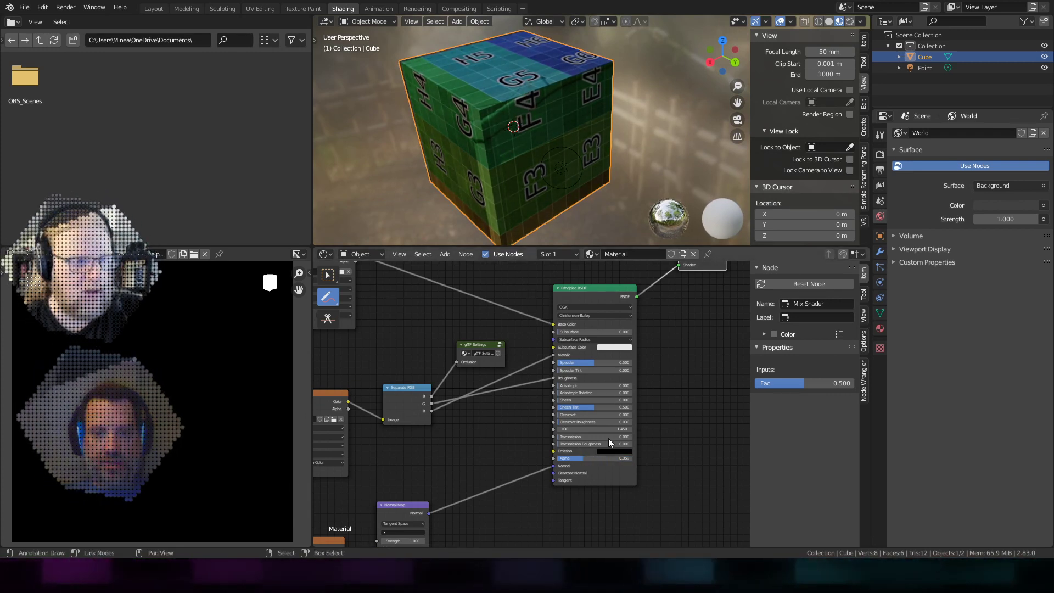
pyautogui.press('BackSpace')
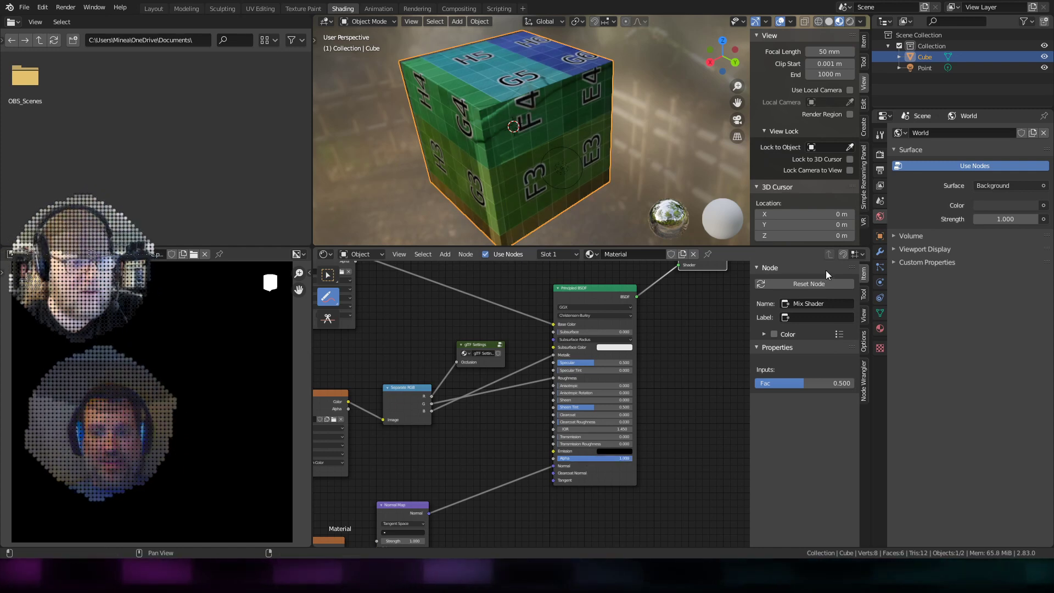
# Show the material's Options settings in the node editor's sidebar
pyautogui.press('n')
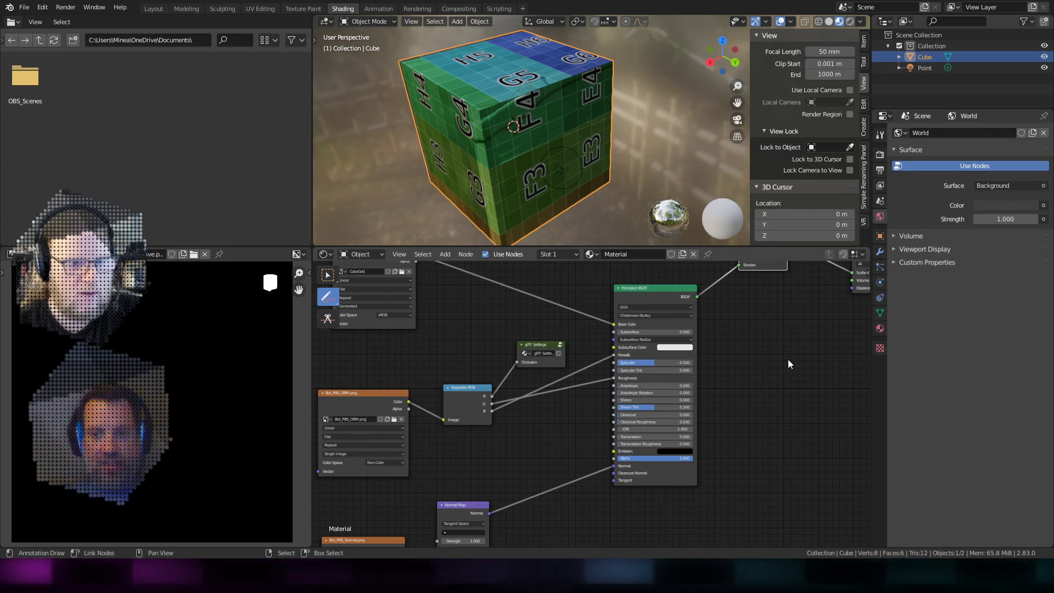
pyautogui.press('n')
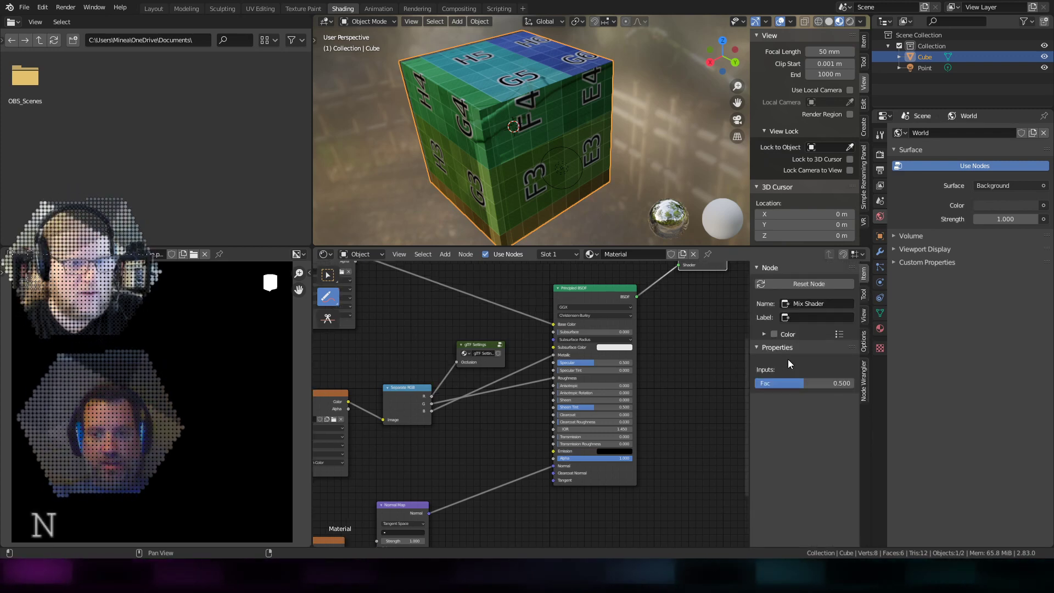
pyautogui.click(863, 349)
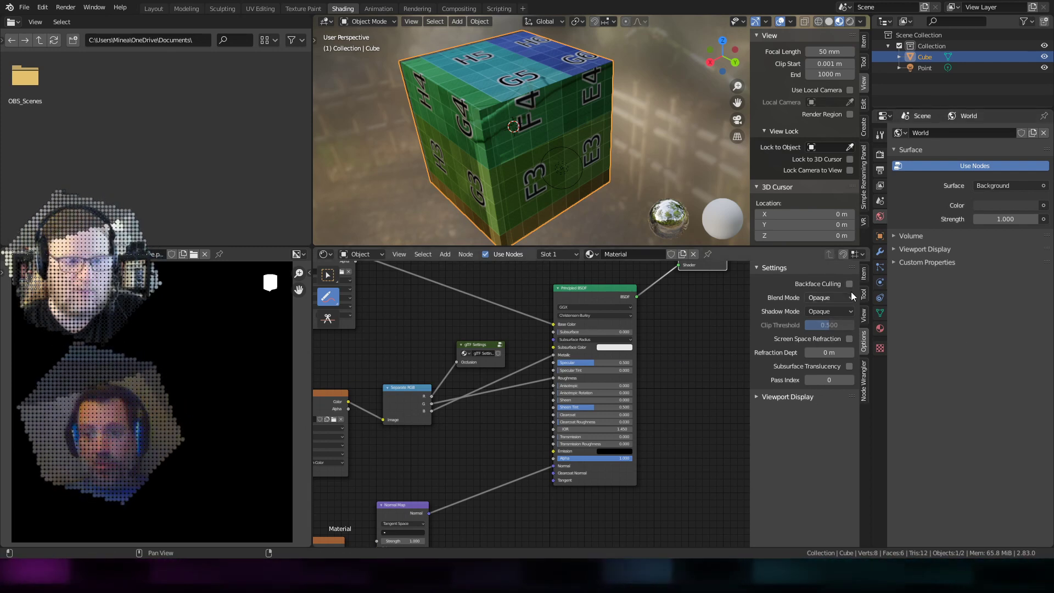
# Enable Backface Culling for the material while viewing the cube from inside, and check the cube from outside
pyautogui.keyDown('shift'); pyautogui.moveTo(495, 180); pyautogui.dragTo(606, 147, button='middle'); pyautogui.keyUp('shift')
pyautogui.scroll(5, 561, 164)
pyautogui.scroll(4, 606, 147)
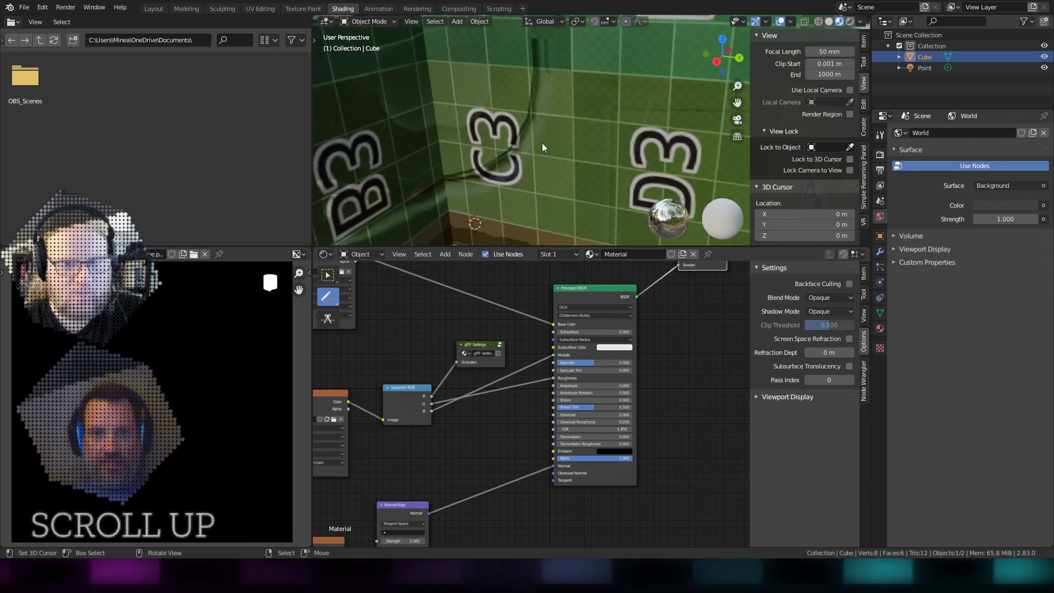
pyautogui.click(850, 284)
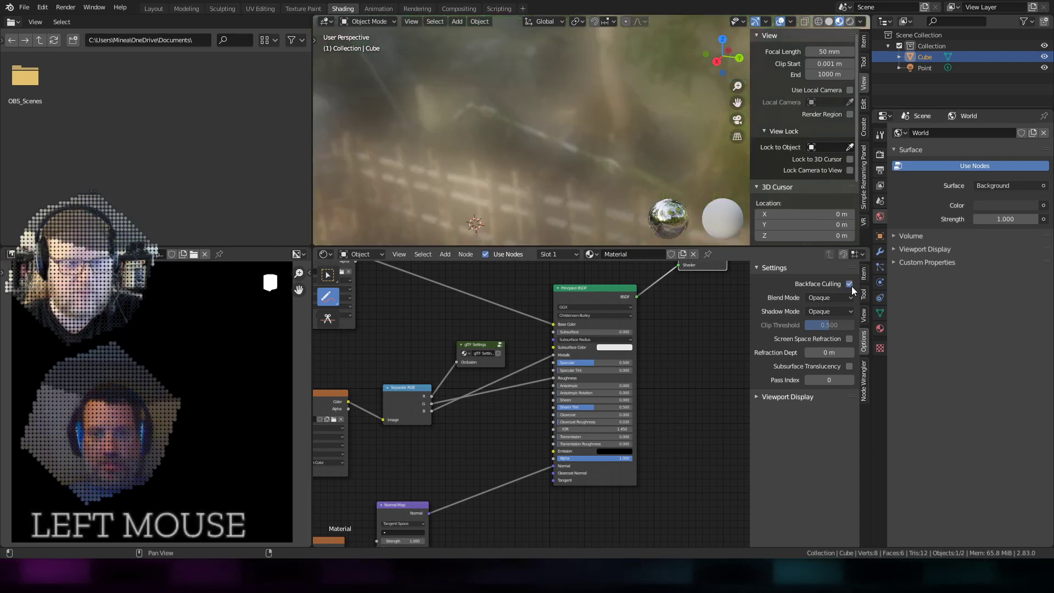
pyautogui.scroll(-6, 535, 156)
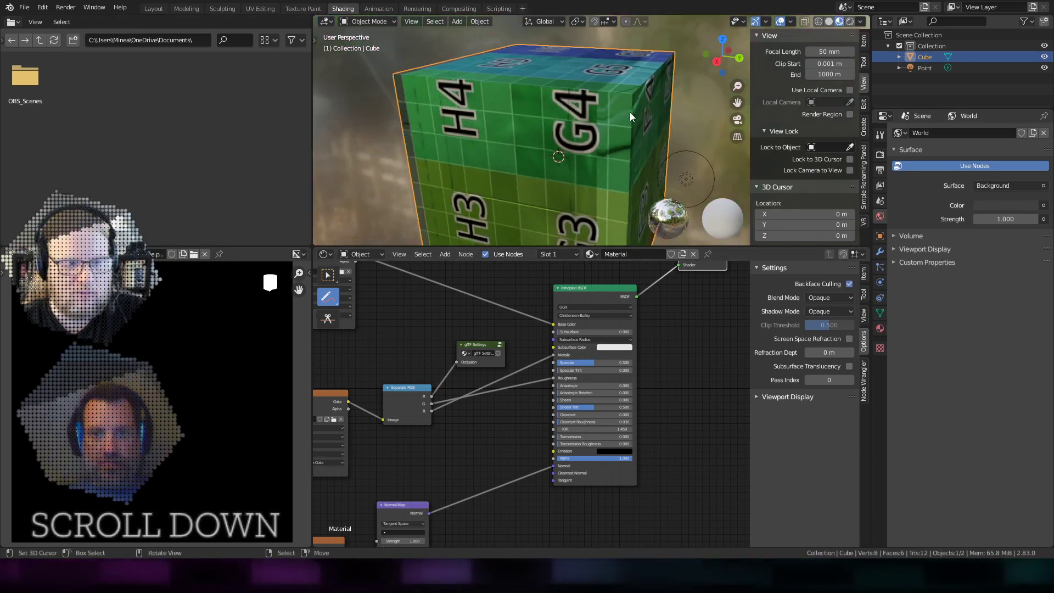
pyautogui.moveTo(627, 114); pyautogui.dragTo(601, 126, button='middle')
# Toggle Backface Culling off and back on while viewing the closed cube from outside
pyautogui.click(850, 284)
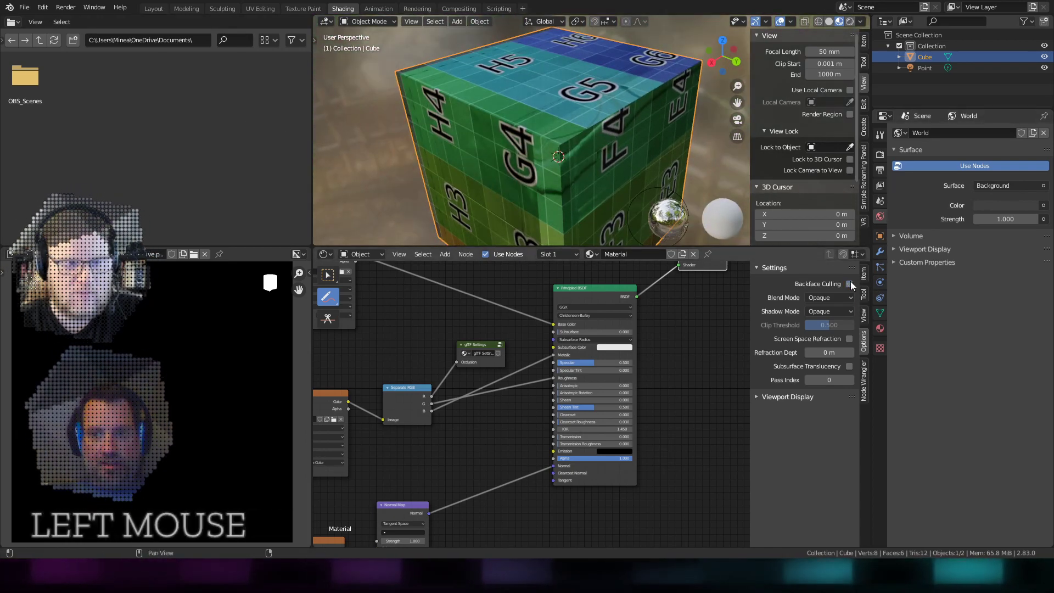
pyautogui.click(849, 283)
pyautogui.scroll(-3, 562, 123)
pyautogui.keyDown('shift'); pyautogui.moveTo(562, 123); pyautogui.dragTo(565, 150, button='middle'); pyautogui.keyUp('shift')
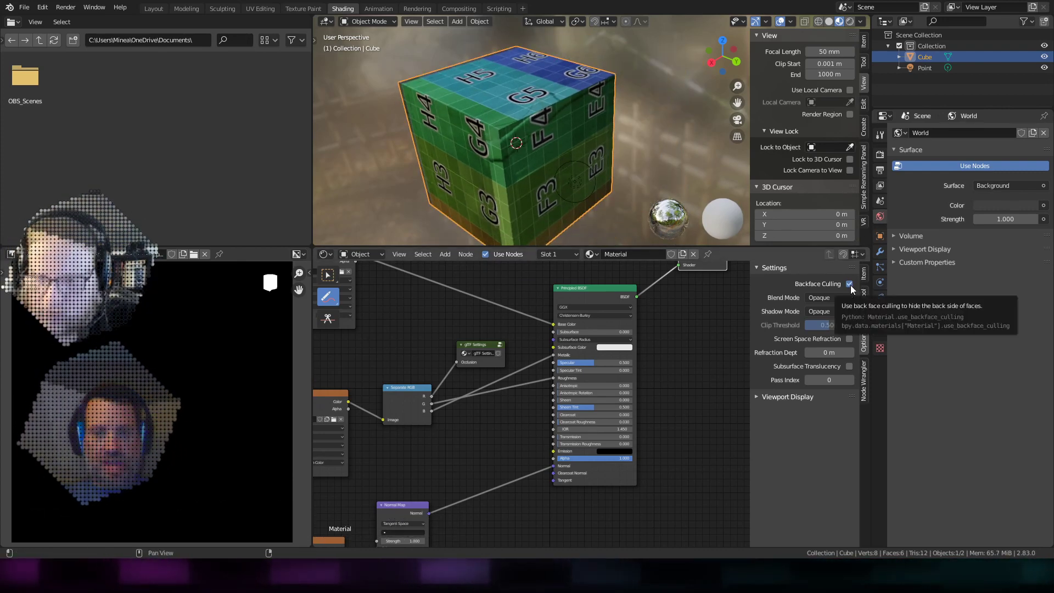
pyautogui.scroll(-1, 571, 162)
pyautogui.scroll(2, 570, 162)
pyautogui.scroll(-2, 565, 164)
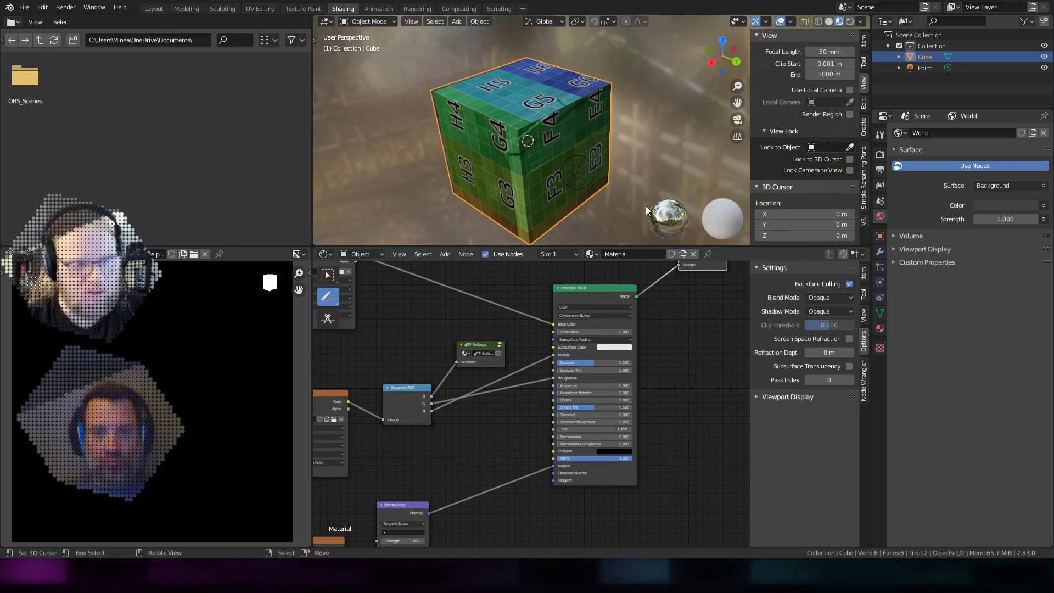
# Delete the cube's top face in Edit Mode and return to Object Mode
pyautogui.moveTo(640, 202); pyautogui.dragTo(589, 157, button='middle')
pyautogui.scroll(3, 502, 109)
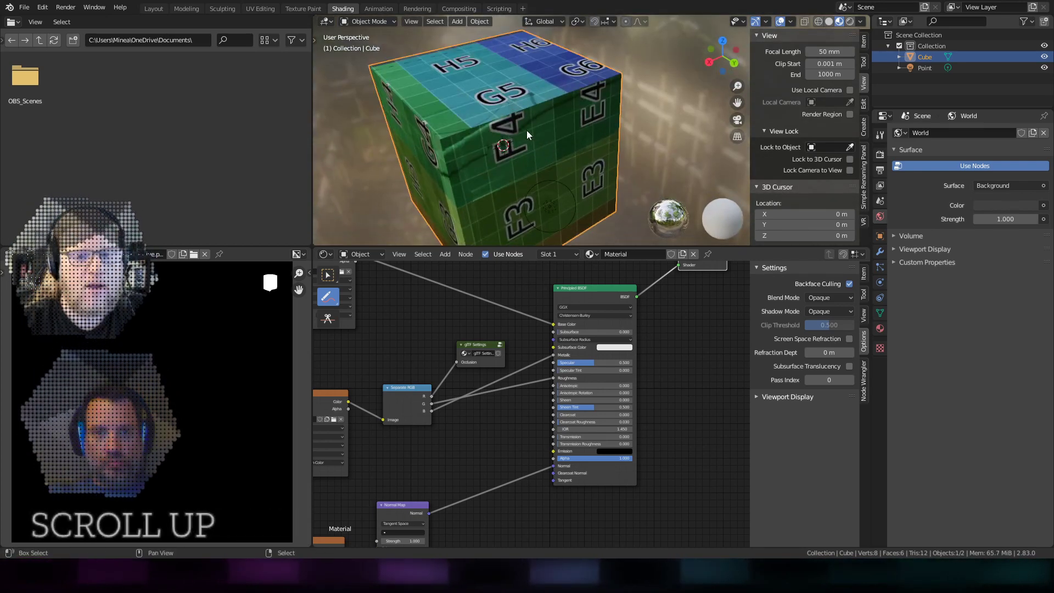
pyautogui.keyDown('shift'); pyautogui.moveTo(503, 105); pyautogui.dragTo(555, 140, button='middle'); pyautogui.keyUp('shift')
pyautogui.scroll(2, 555, 139)
pyautogui.press('Tab')
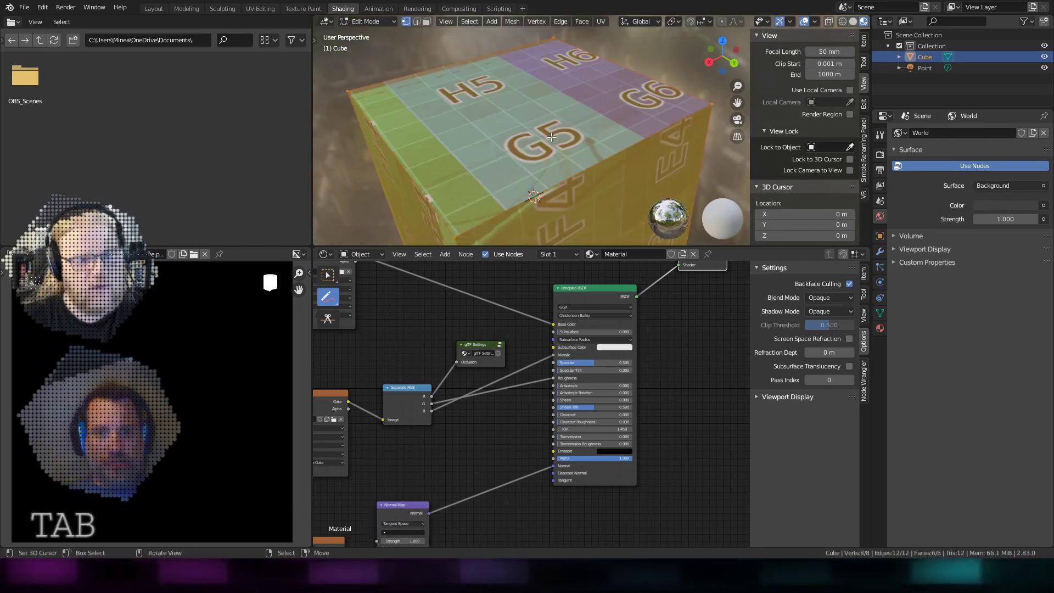
pyautogui.press('3')
pyautogui.click(535, 125)
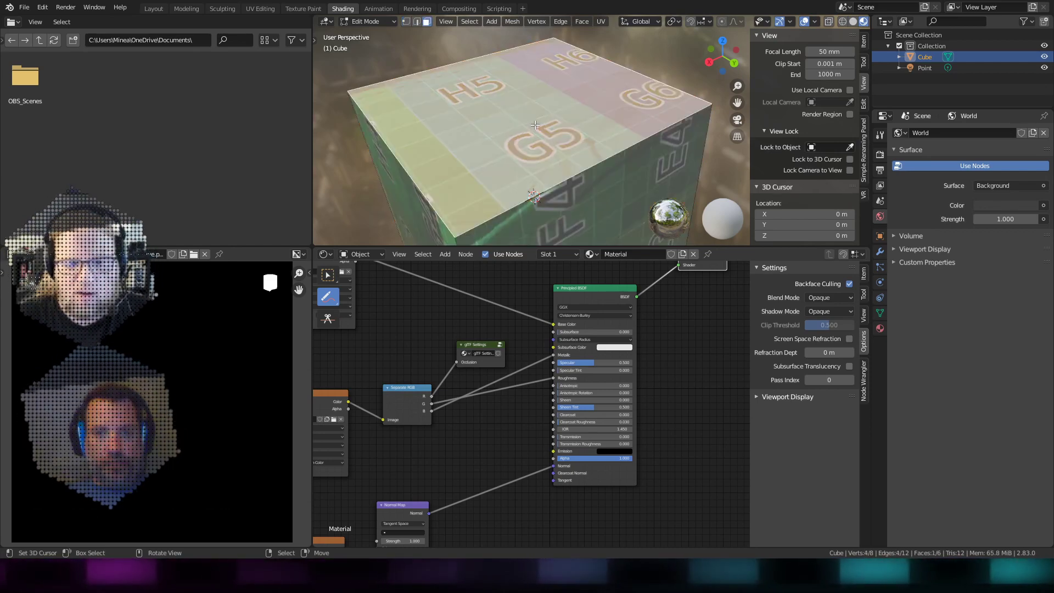
pyautogui.rightClick(535, 125)
pyautogui.press('x')
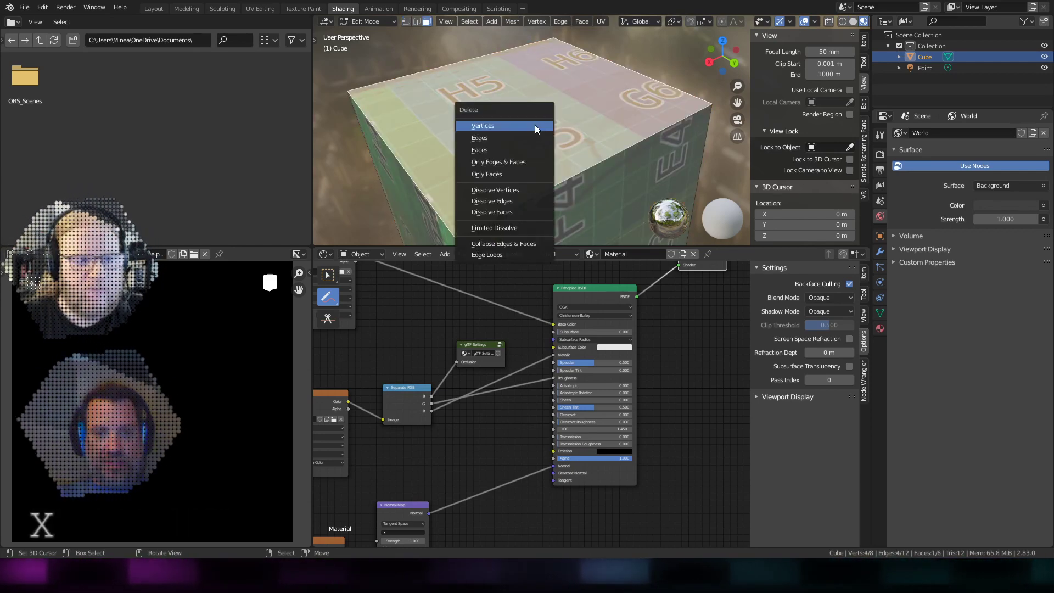
pyautogui.click(514, 150)
pyautogui.press('Tab')
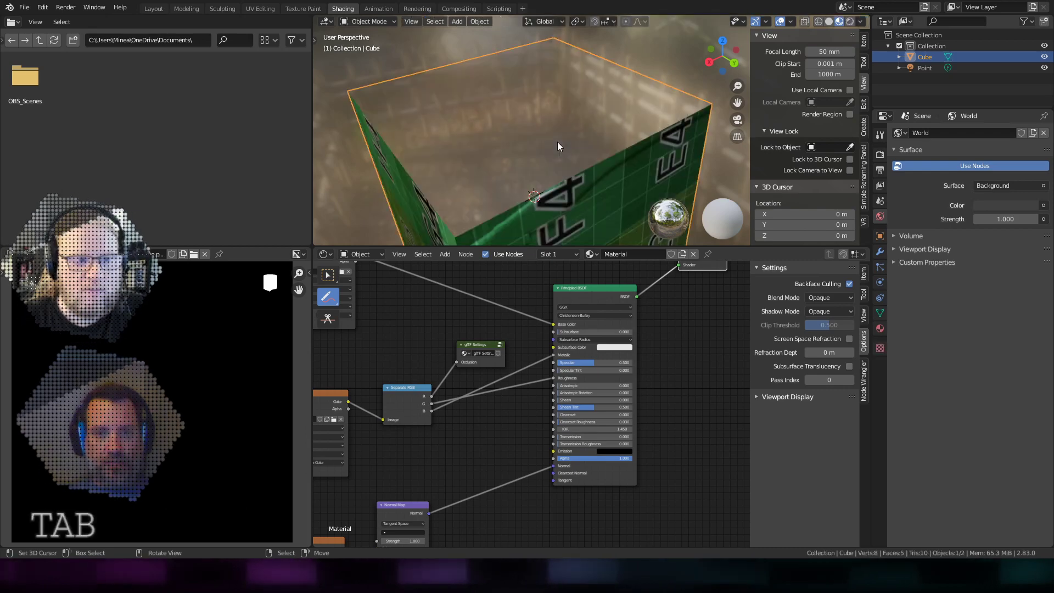
# Disable Backface Culling and examine the inner walls of the open cube
pyautogui.scroll(-4, 558, 142)
pyautogui.moveTo(581, 140); pyautogui.dragTo(702, 209, button='middle')
pyautogui.click(849, 284)
pyautogui.moveTo(603, 111); pyautogui.dragTo(619, 156, button='middle')
pyautogui.scroll(4, 620, 156)
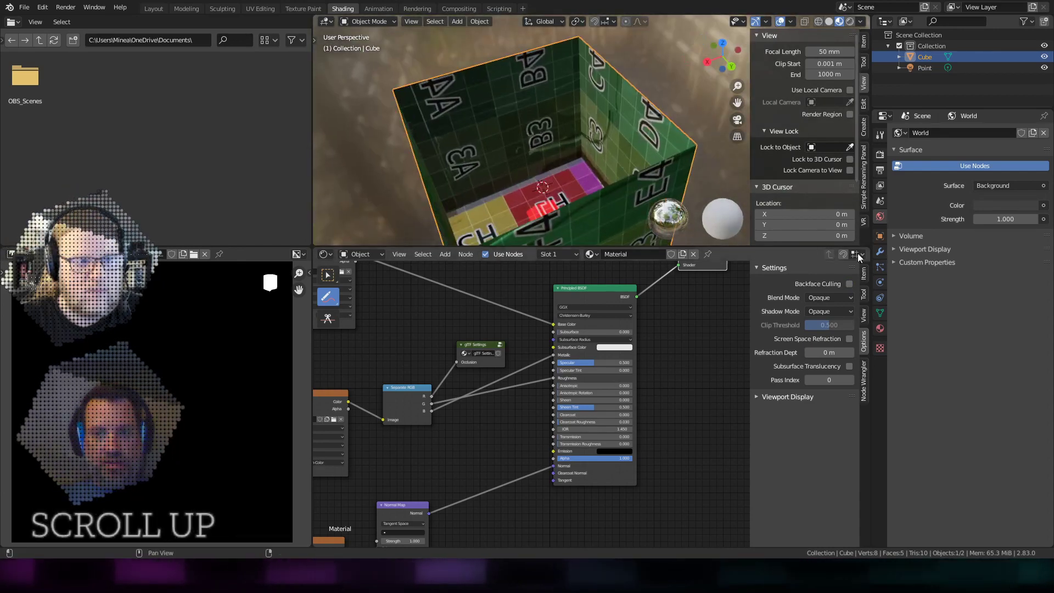
# Enable Backface Culling again and examine the open cube from other sides
pyautogui.click(849, 284)
pyautogui.moveTo(527, 164); pyautogui.dragTo(498, 81, button='middle')
pyautogui.scroll(-4, 565, 144)
pyautogui.keyDown('shift'); pyautogui.moveTo(585, 169); pyautogui.dragTo(466, 122, button='middle'); pyautogui.keyUp('shift')
pyautogui.scroll(4, 575, 153)
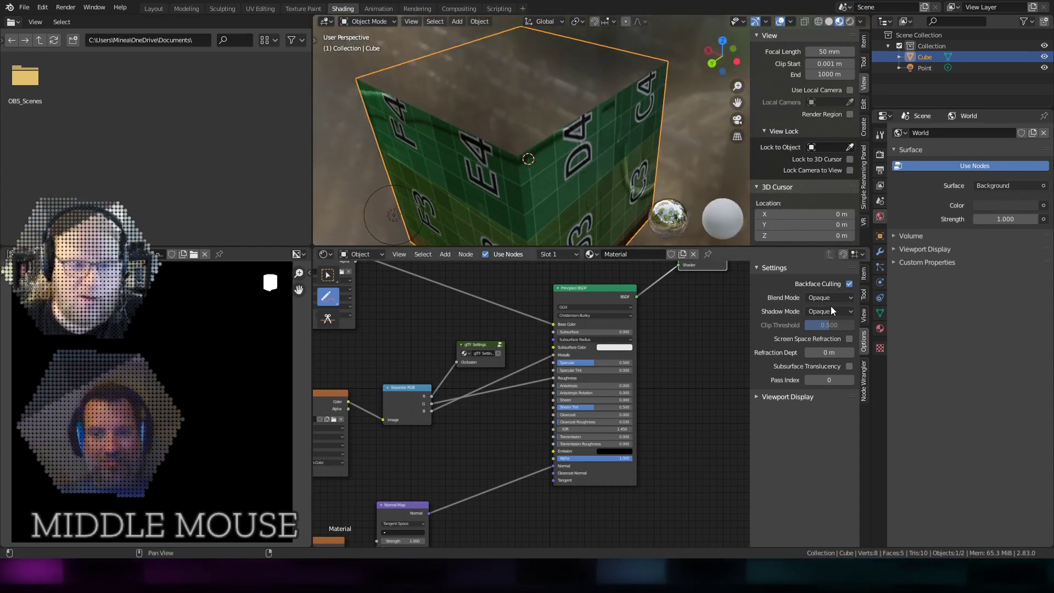
# Compare the open cube with Backface Culling off and on, and leave it off
pyautogui.click(850, 283)
pyautogui.click(850, 283)
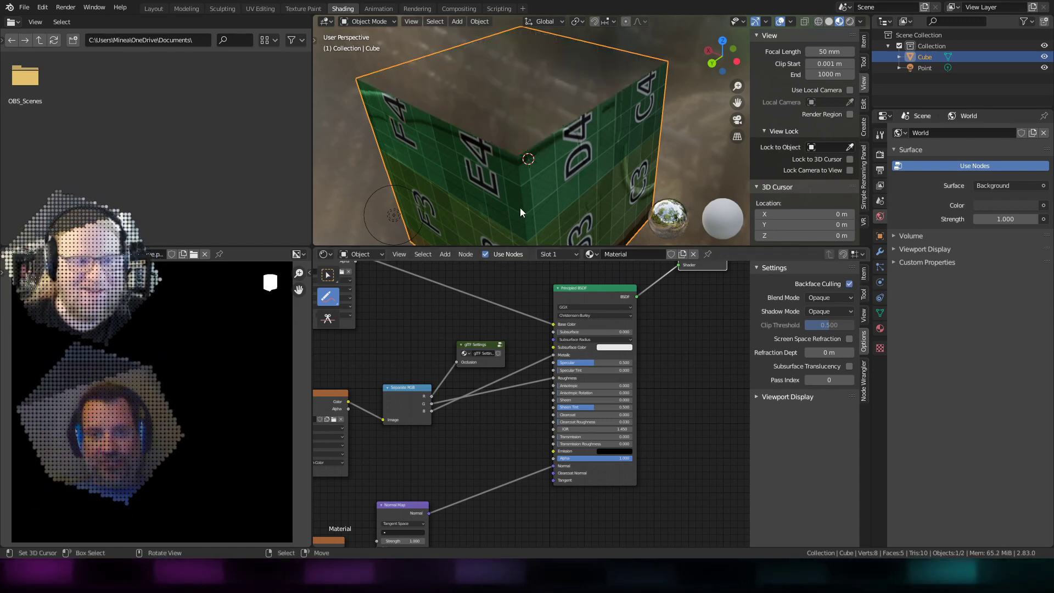
pyautogui.scroll(2, 527, 142)
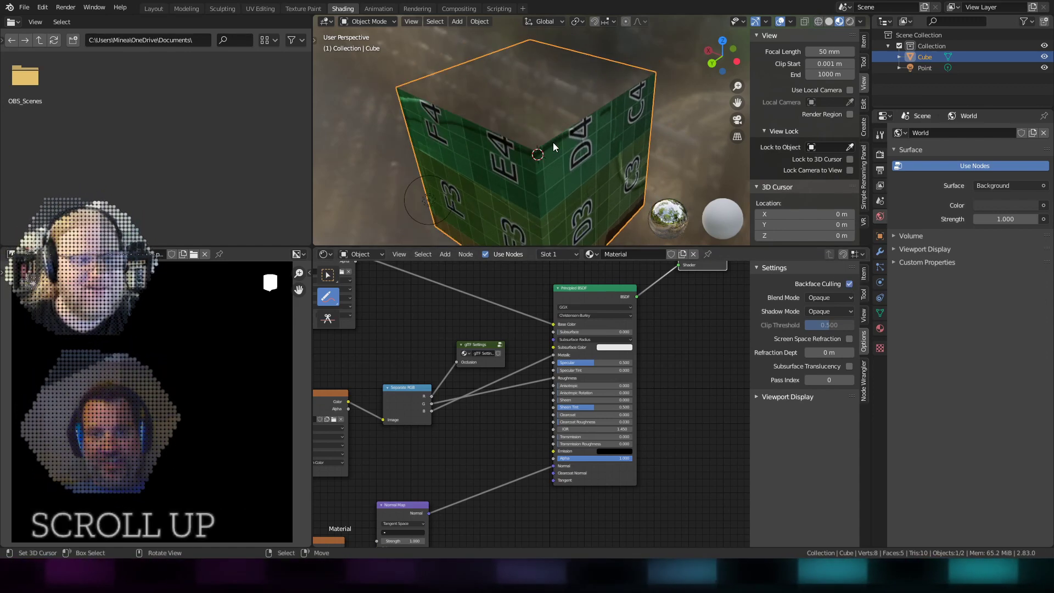
pyautogui.click(849, 283)
pyautogui.moveTo(647, 241); pyautogui.dragTo(423, 143, button='middle')
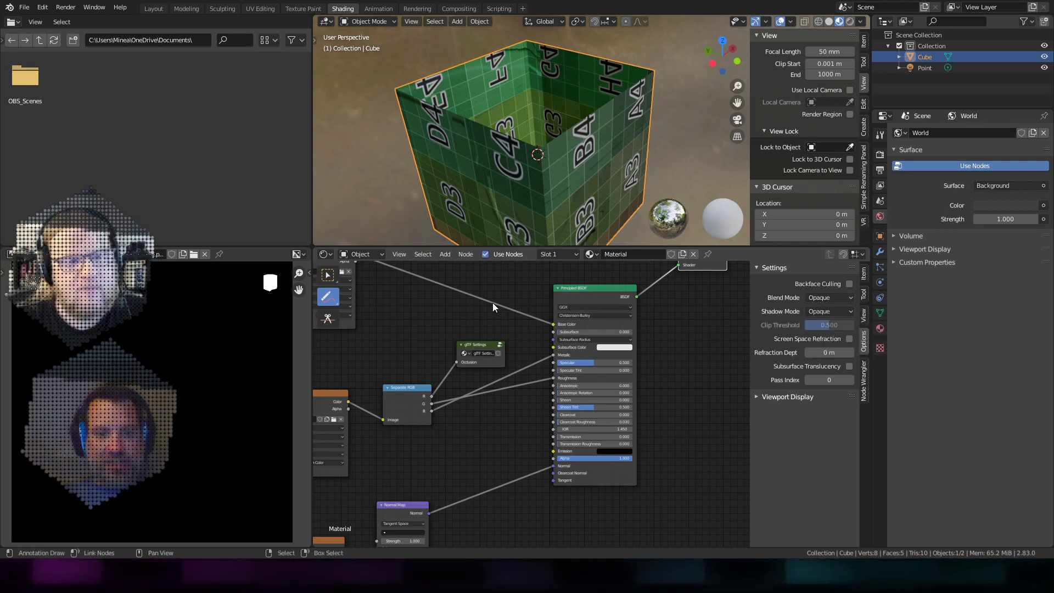
# Lower the Principled BSDF's Alpha to about 0.441 and set the material's Blend Mode to Alpha Blend
pyautogui.moveTo(629, 460); pyautogui.dragTo(561, 461)
pyautogui.scroll(2, 561, 460)
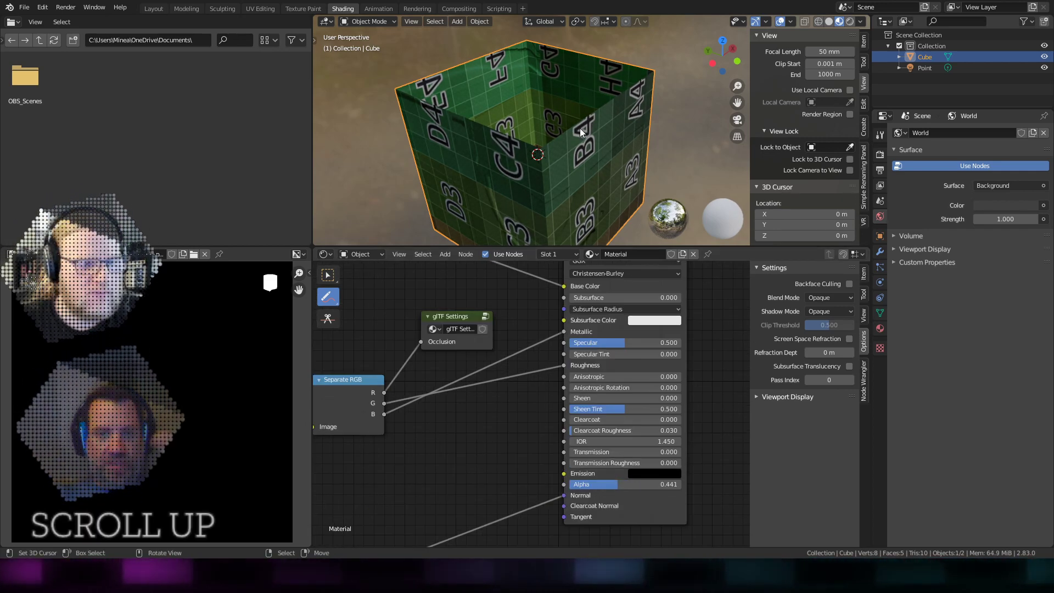
pyautogui.click(835, 297)
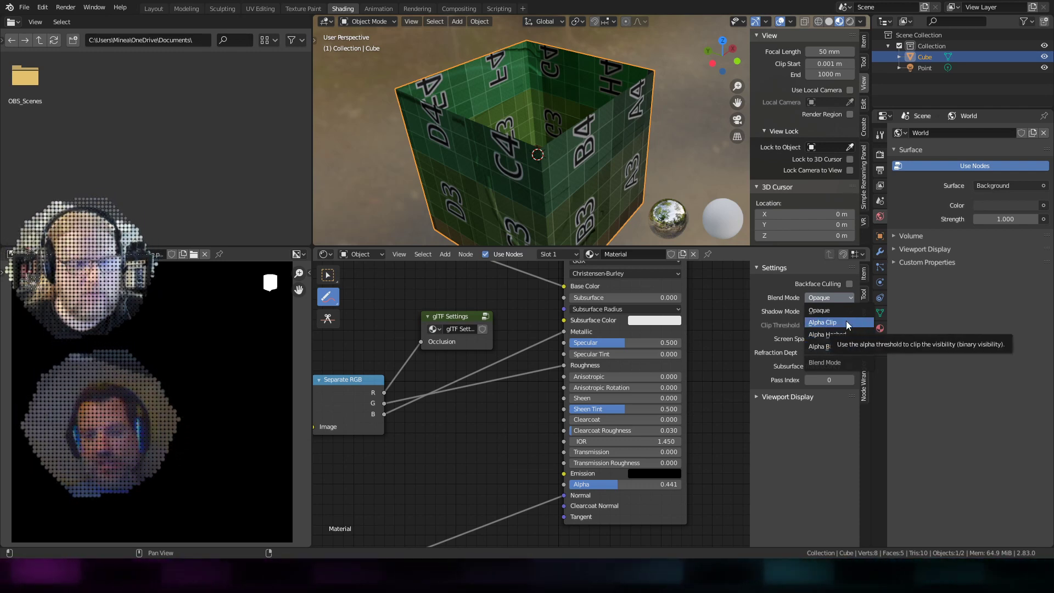
pyautogui.click(838, 344)
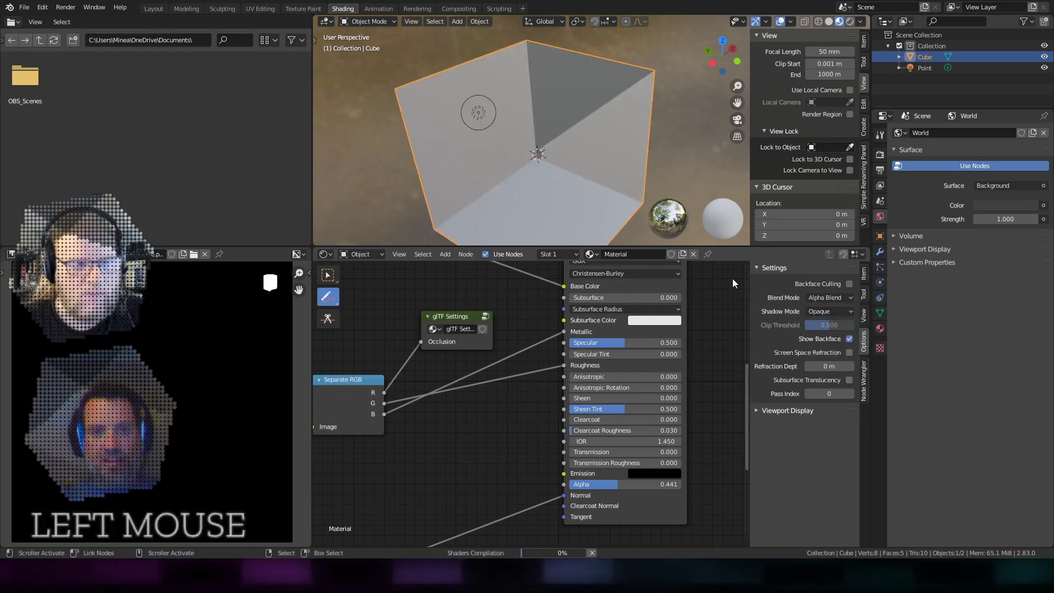
# Switch the cube material's Blend Mode to Alpha Clip
pyautogui.moveTo(569, 149); pyautogui.dragTo(456, 35, button='middle')
pyautogui.scroll(3, 536, 78)
pyautogui.moveTo(536, 78); pyautogui.dragTo(703, 153, button='middle')
pyautogui.scroll(-5, 630, 127)
pyautogui.scroll(3, 561, 129)
pyautogui.scroll(-3, 610, 150)
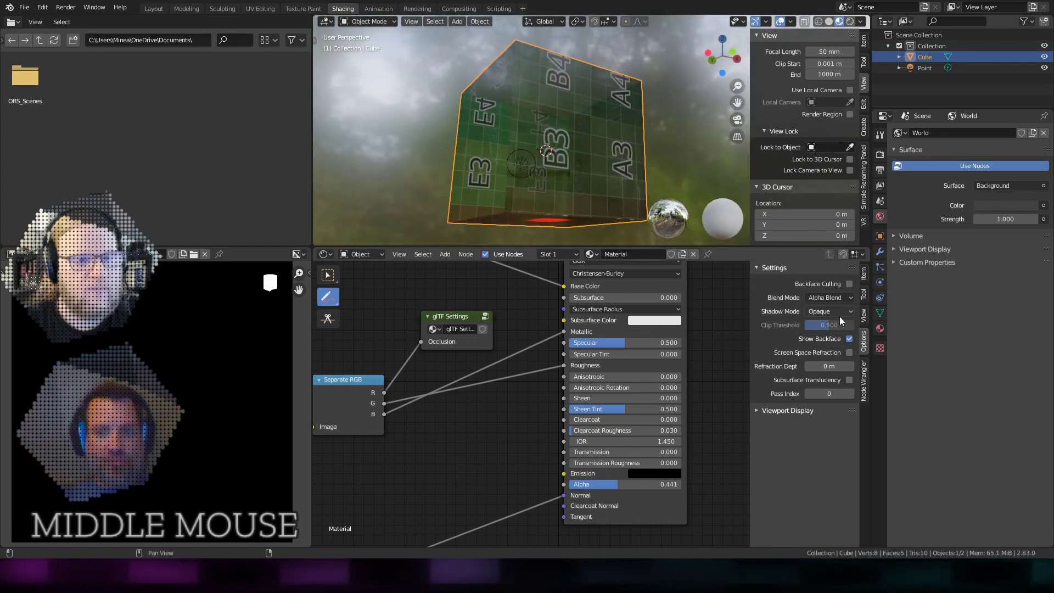
pyautogui.click(829, 297)
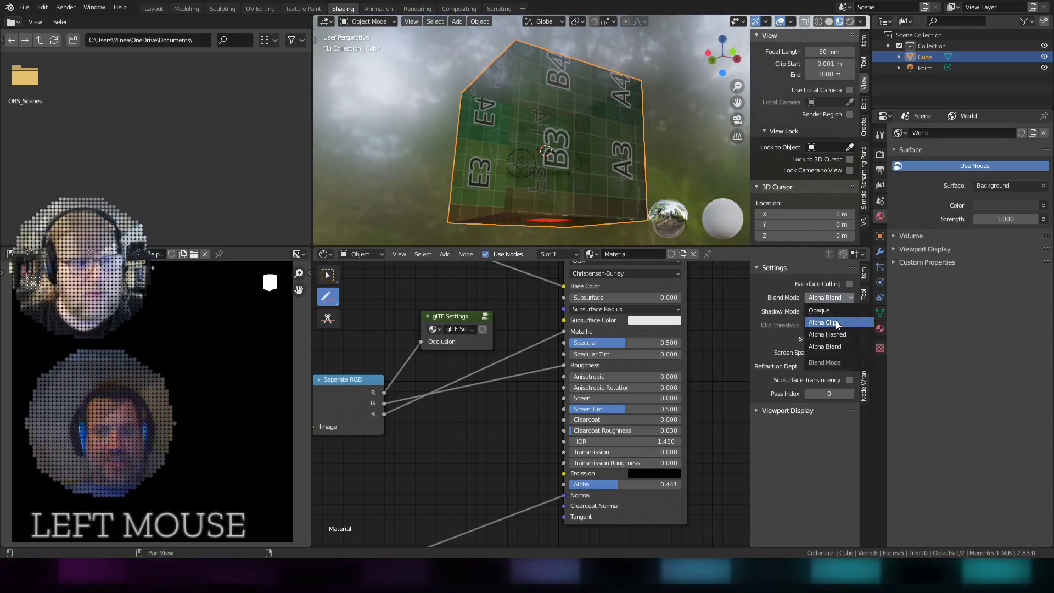
pyautogui.click(835, 323)
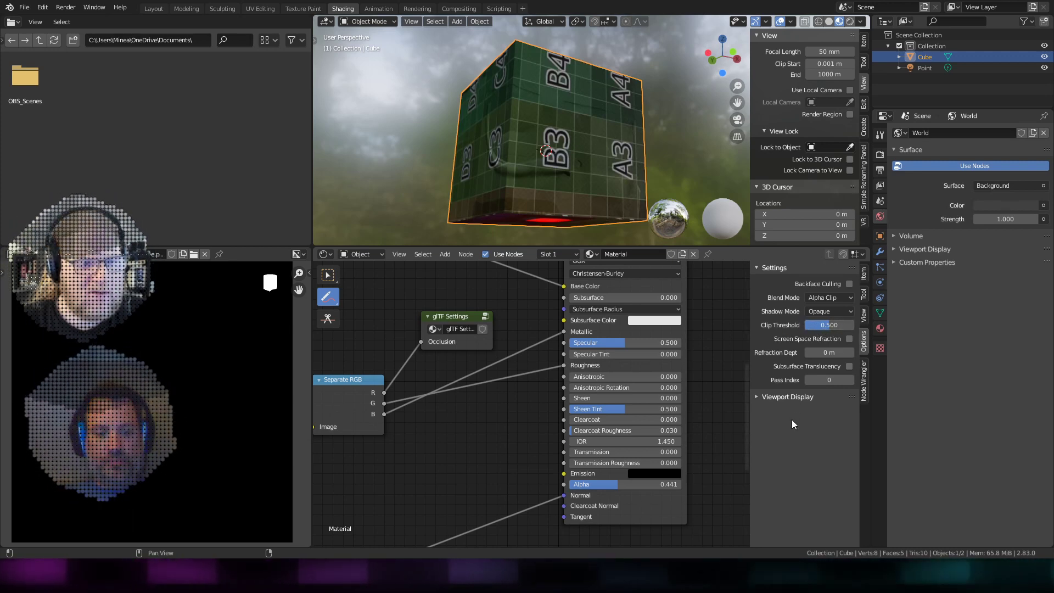
# Widen the shader editor's material settings sidebar and set the Clip Threshold to about 0.543
pyautogui.moveTo(791, 421); pyautogui.dragTo(796, 384, button='middle')
pyautogui.moveTo(749, 360); pyautogui.dragTo(586, 359)
pyautogui.moveTo(788, 343)
pyautogui.mouseDown()
pyautogui.moveTo(837, 340)
pyautogui.moveTo(763, 341)
pyautogui.moveTo(798, 344)
pyautogui.mouseUp()
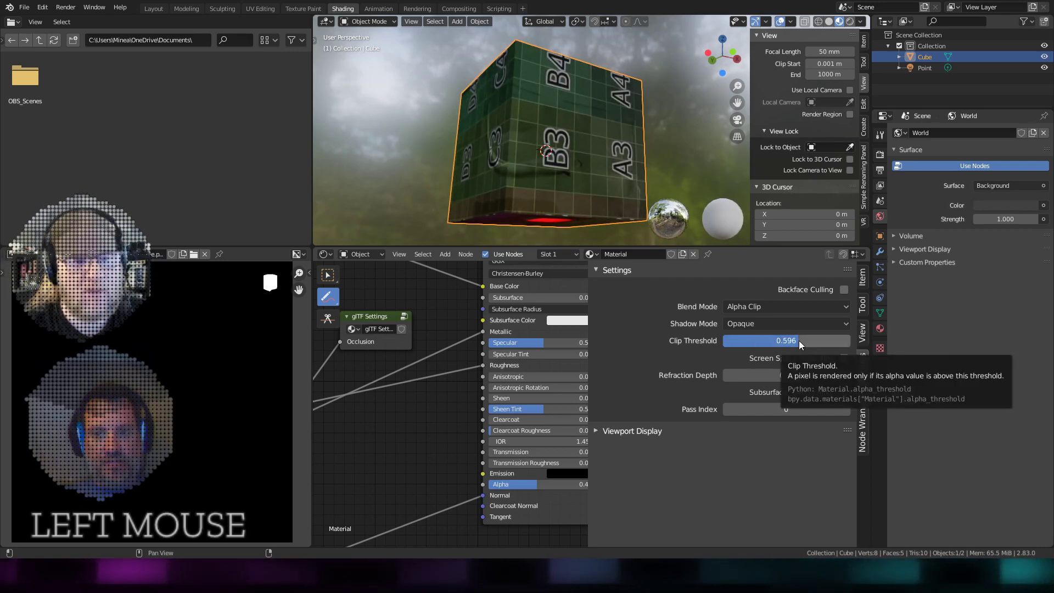
pyautogui.scroll(-1, 565, 371)
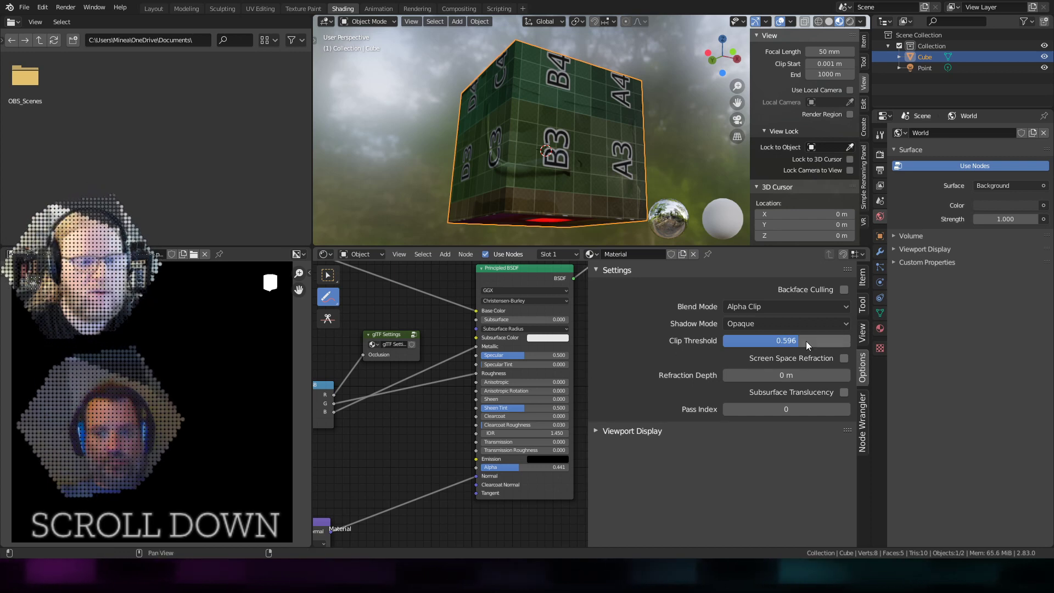
pyautogui.moveTo(791, 342)
pyautogui.mouseDown()
pyautogui.moveTo(814, 341)
pyautogui.moveTo(771, 341)
pyautogui.moveTo(845, 341)
pyautogui.moveTo(776, 341)
pyautogui.moveTo(823, 341)
pyautogui.moveTo(792, 340)
pyautogui.mouseUp()
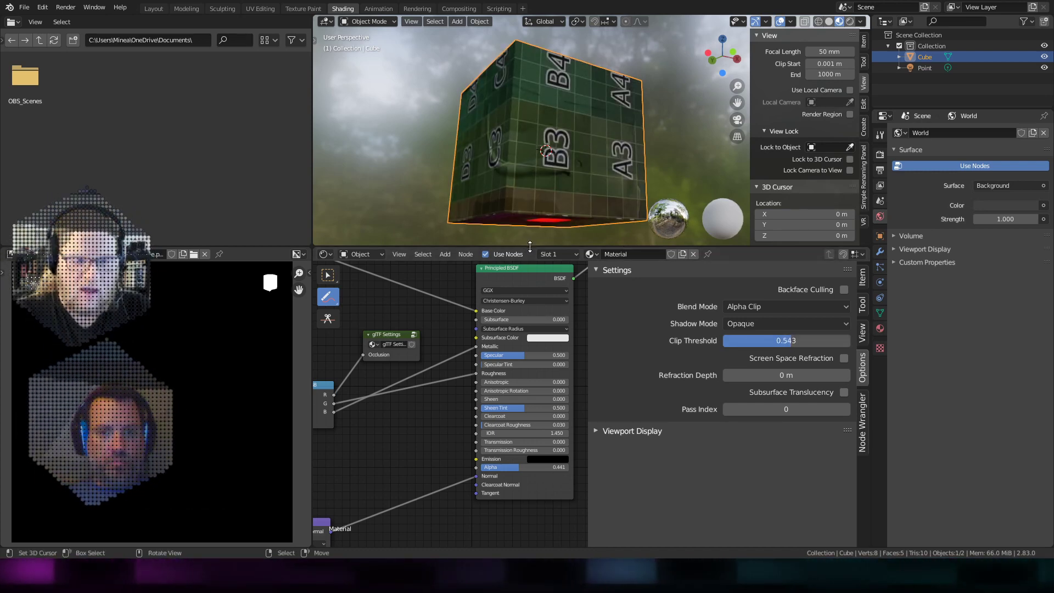
# Enlarge the 3D viewport area vertically and set the material's Clip Threshold to about 0.619
pyautogui.moveTo(529, 246); pyautogui.dragTo(535, 325)
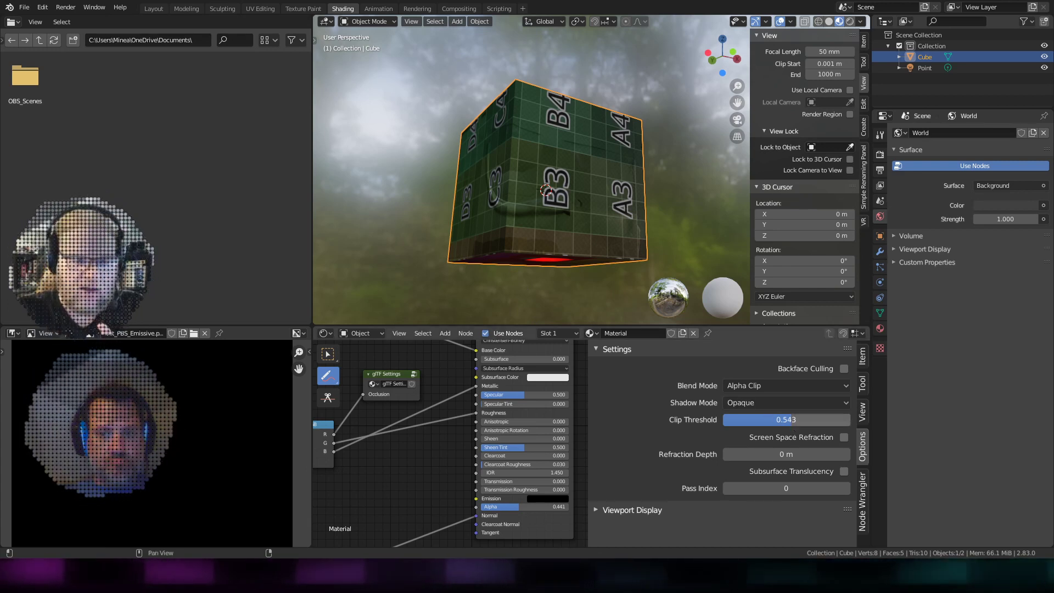
pyautogui.moveTo(785, 420); pyautogui.dragTo(731, 419)
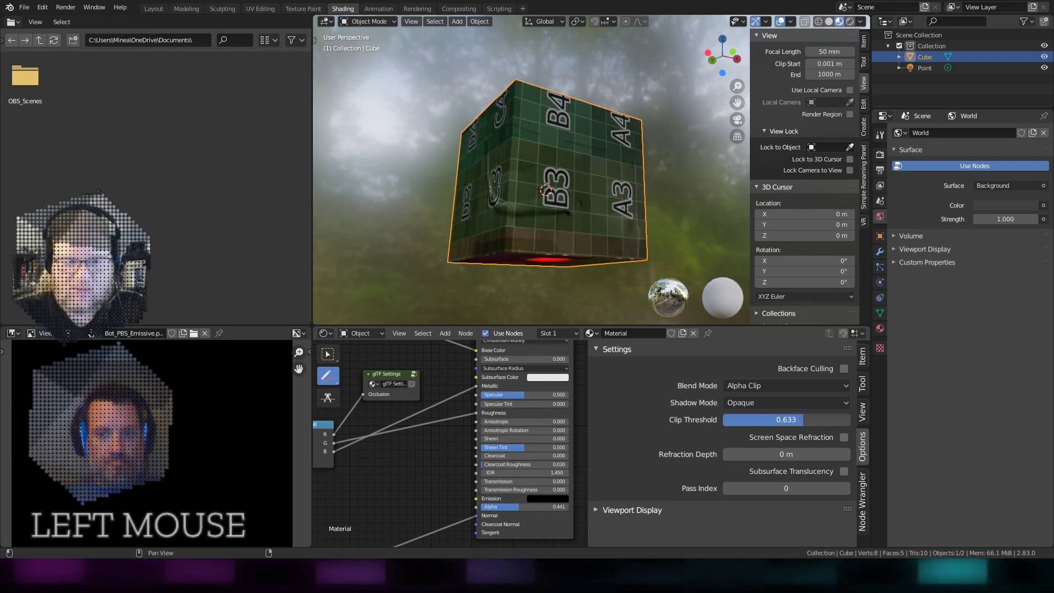
pyautogui.moveTo(804, 420)
pyautogui.mouseDown()
pyautogui.moveTo(832, 419)
pyautogui.moveTo(791, 428)
pyautogui.mouseUp()
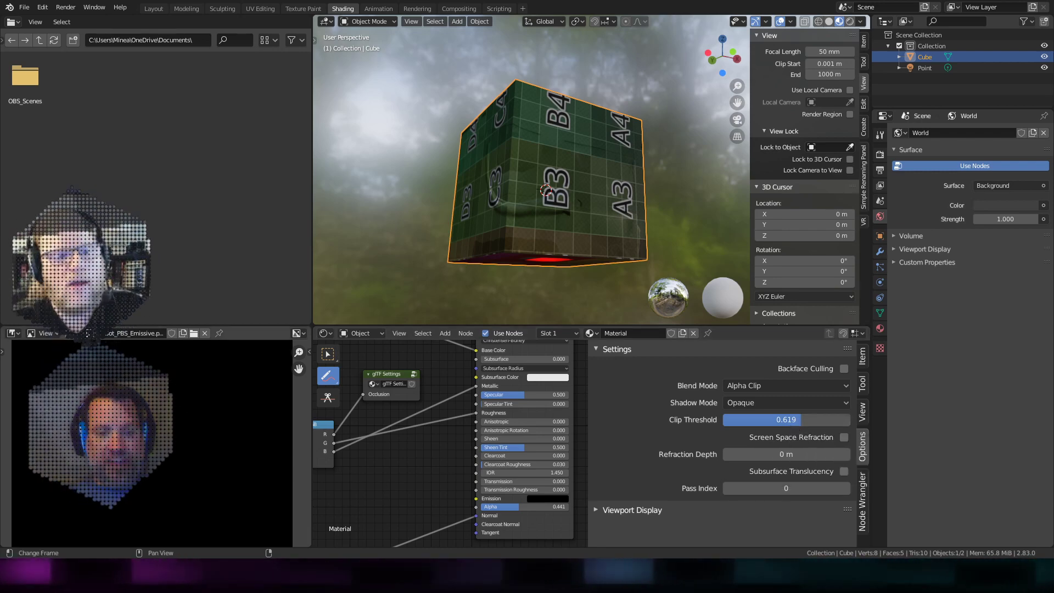
# Add an Image Texture node near the Principled BSDF and undo its accidental insertion into the Normal link
pyautogui.moveTo(371, 433)
pyautogui.keyDown('shift'); pyautogui.mouseDown(button='middle')
pyautogui.moveTo(380, 491)
pyautogui.moveTo(381, 439)
pyautogui.mouseUp(button='middle'); pyautogui.keyUp('shift')
pyautogui.scroll(1, 383, 434)
pyautogui.scroll(1, 380, 433)
pyautogui.press('q')
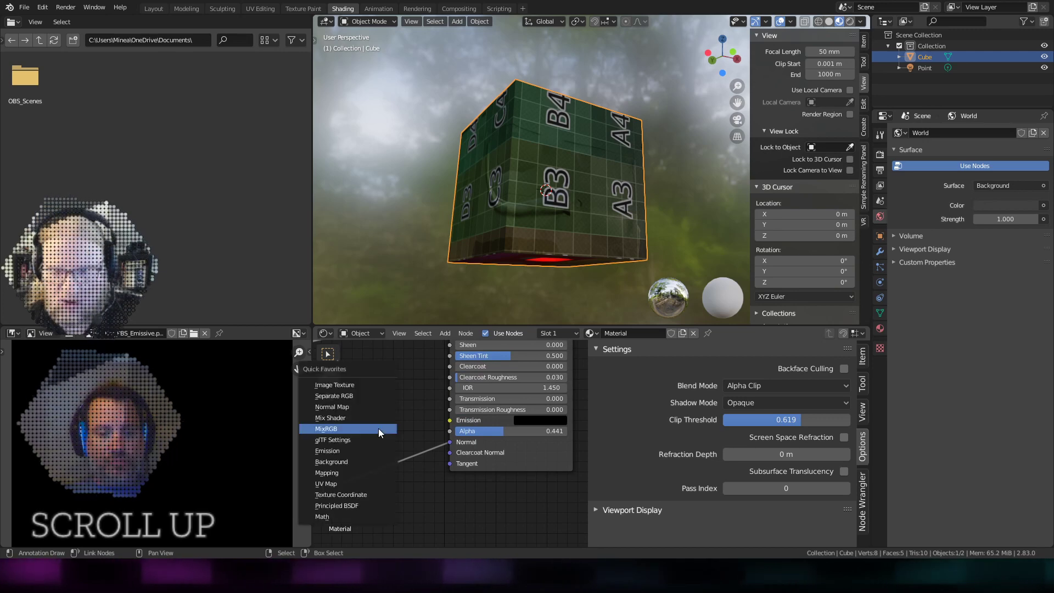
pyautogui.click(356, 384)
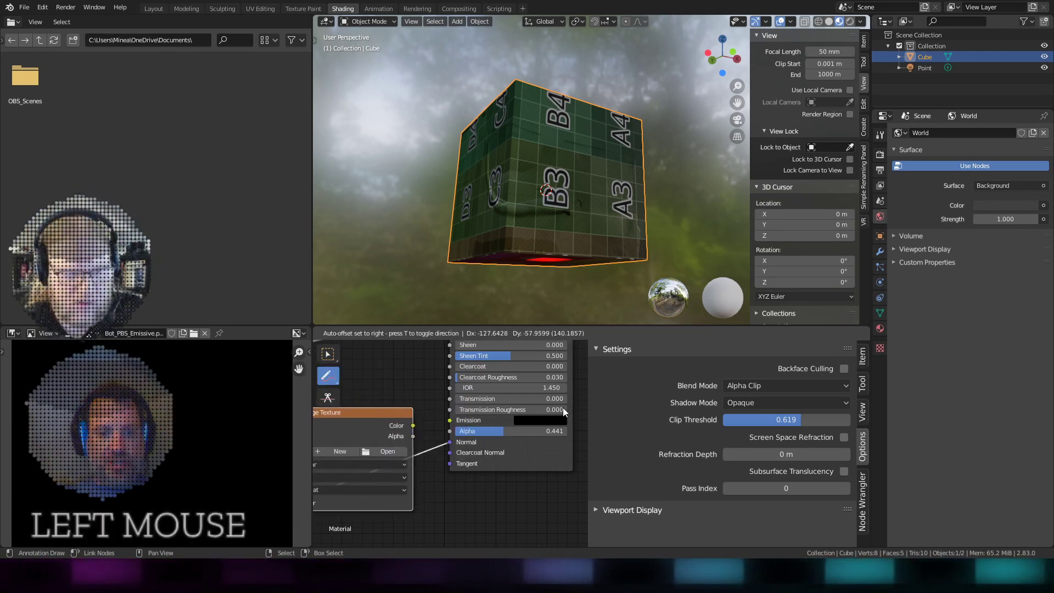
pyautogui.click(379, 455)
pyautogui.scroll(-3, 393, 456)
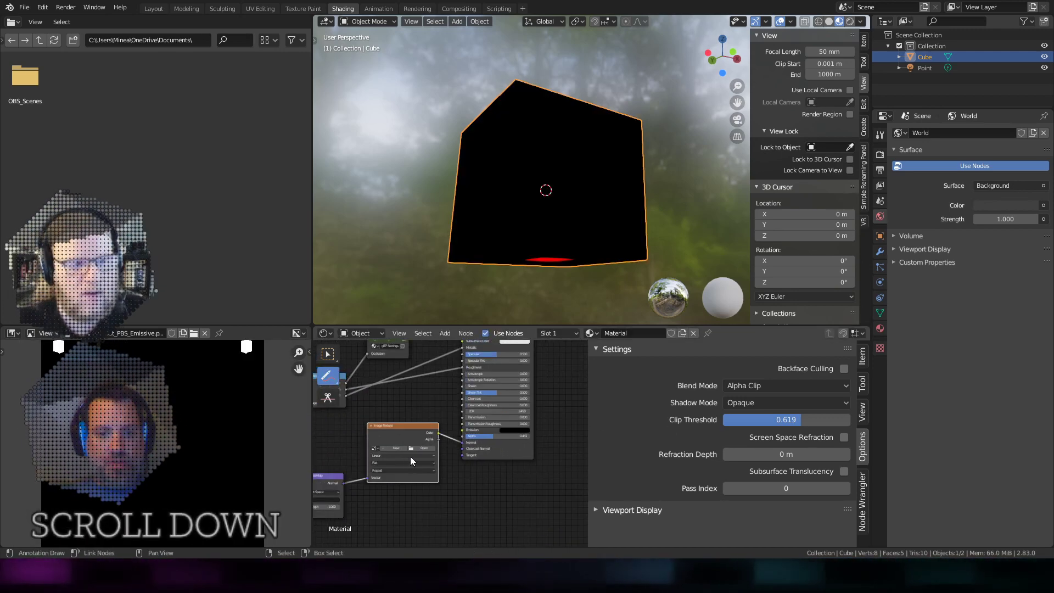
pyautogui.hotkey('ctrl', 'z')
pyautogui.click(381, 399)
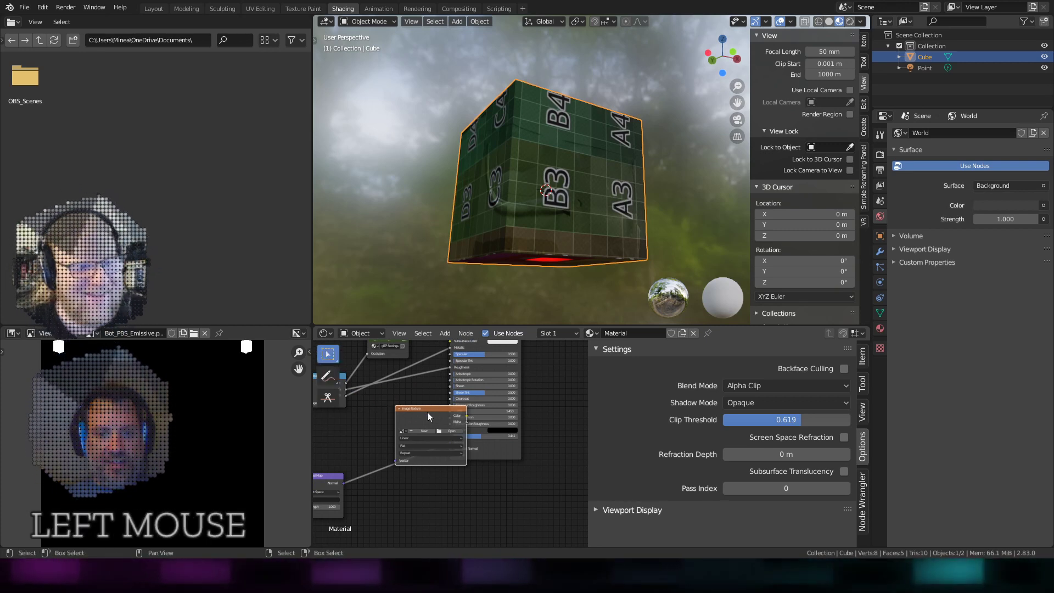
pyautogui.moveTo(426, 411); pyautogui.dragTo(392, 404)
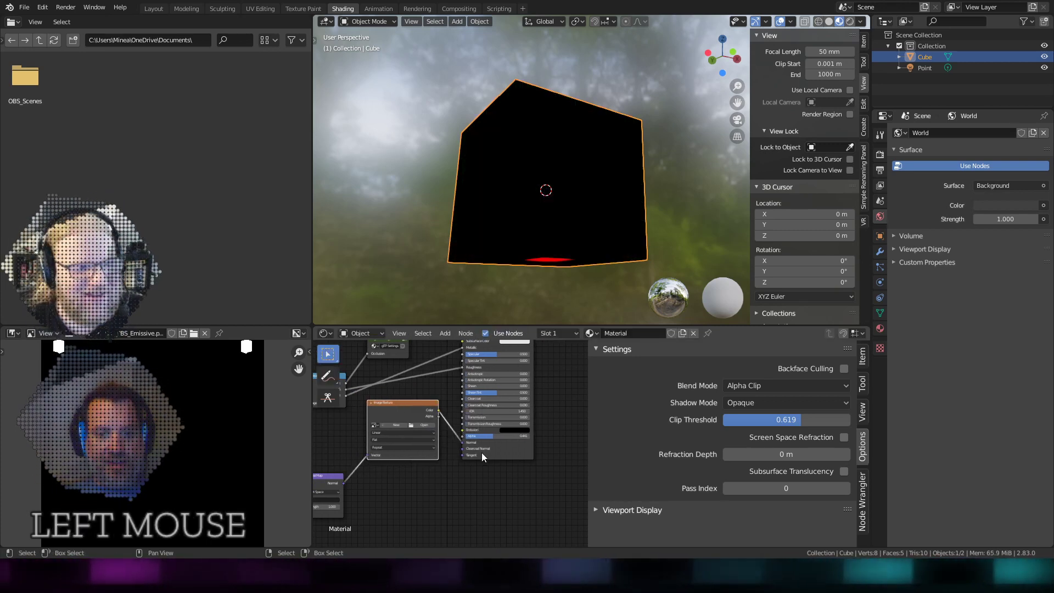
pyautogui.hotkey('ctrl', 'z')
# Move the Principled BSDF and output nodes away from the texture nodes and place the unconnected Image Texture node in the gap
pyautogui.scroll(-2, 478, 452)
pyautogui.keyDown('shift'); pyautogui.moveTo(485, 462); pyautogui.dragTo(447, 496, button='middle'); pyautogui.keyUp('shift')
pyautogui.scroll(-2, 462, 369)
pyautogui.moveTo(547, 365); pyautogui.dragTo(443, 487)
pyautogui.moveTo(441, 399); pyautogui.dragTo(542, 404, button='right')
pyautogui.scroll(2, 486, 476)
pyautogui.scroll(1, 486, 475)
pyautogui.moveTo(393, 453); pyautogui.dragTo(476, 453)
pyautogui.scroll(-2, 489, 400)
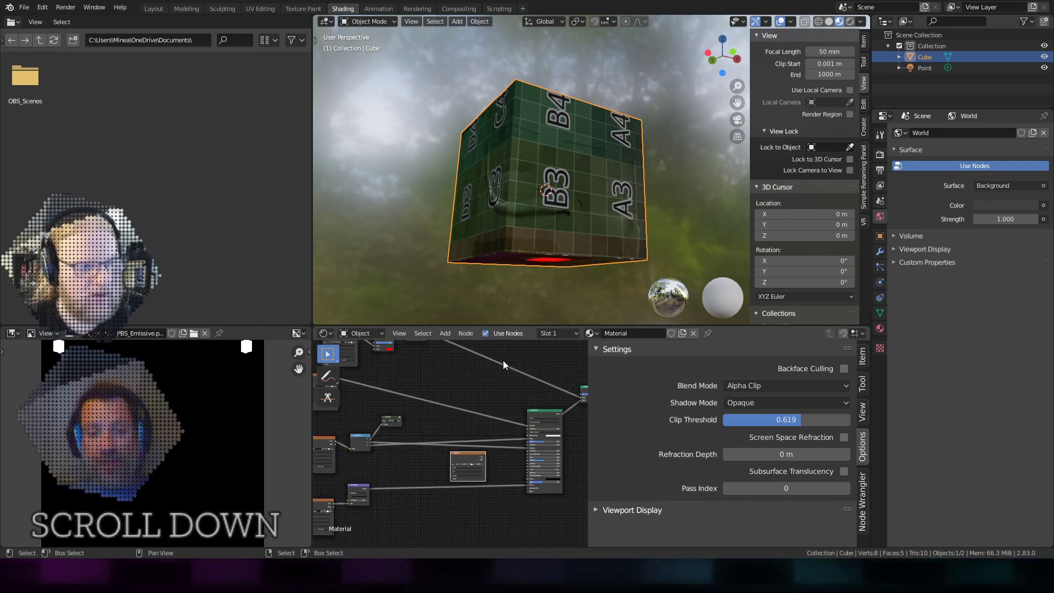
# Maximize the shader editor to work on the node tree at full size
pyautogui.hotkey('ctrl', 'space')
pyautogui.keyDown('shift'); pyautogui.moveTo(282, 186); pyautogui.dragTo(456, 302, button='middle'); pyautogui.keyUp('shift')
pyautogui.scroll(-2, 391, 331)
pyautogui.scroll(3, 431, 336)
pyautogui.scroll(-2, 443, 338)
pyautogui.scroll(2, 360, 252)
pyautogui.keyDown('shift'); pyautogui.moveTo(360, 251); pyautogui.dragTo(353, 304, button='middle'); pyautogui.keyUp('shift')
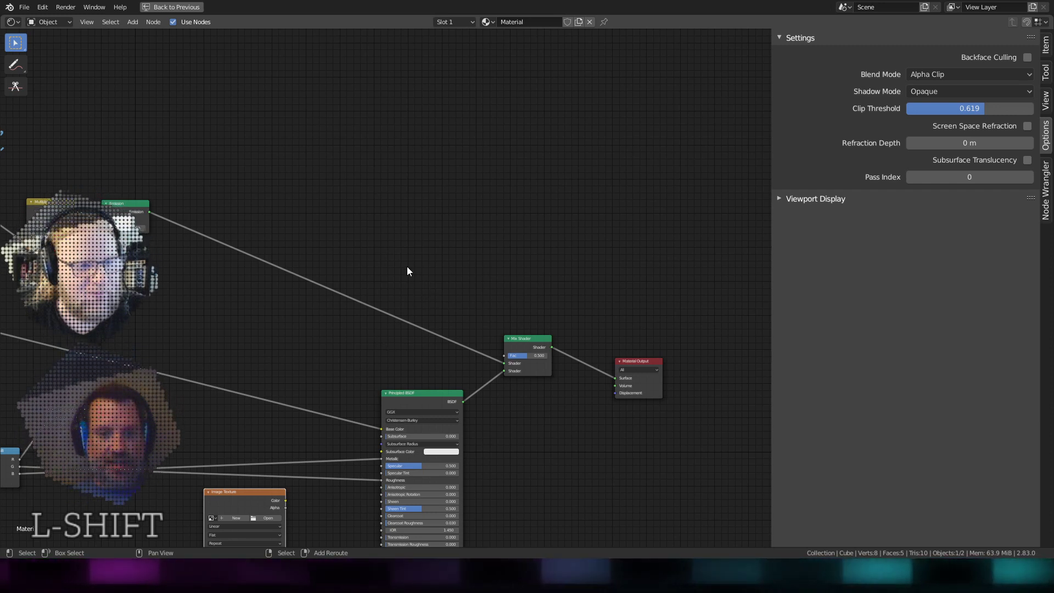
# Add a reroute to the link between the Emission node and the Mix Shader and place it beside the Mix Shader's input
pyautogui.keyDown('shift'); pyautogui.moveTo(407, 266); pyautogui.dragTo(341, 360, button='right'); pyautogui.keyUp('shift')
pyautogui.moveTo(377, 305); pyautogui.dragTo(357, 353)
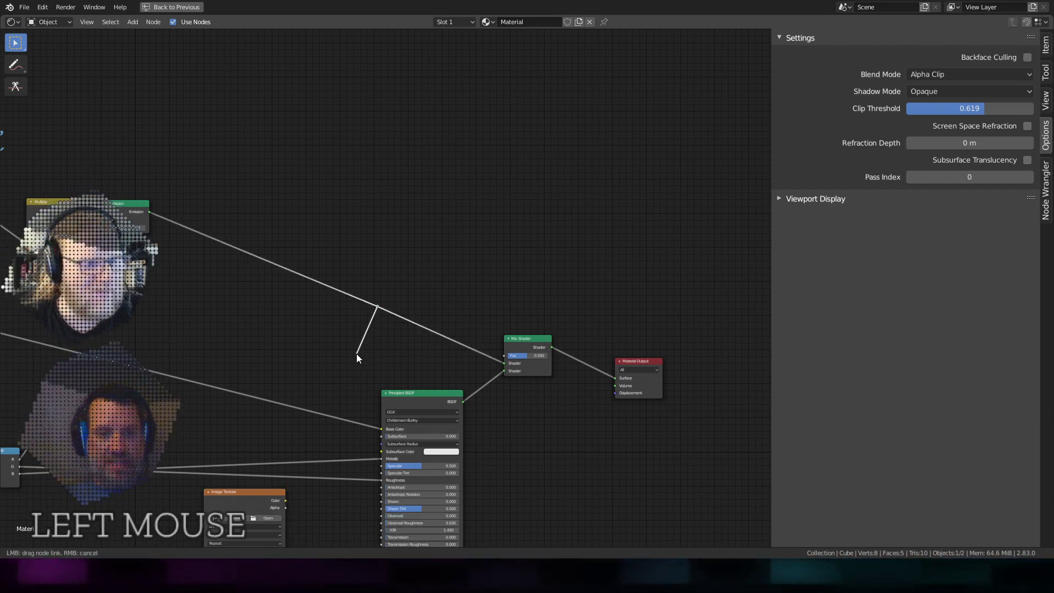
pyautogui.rightClick(357, 353)
pyautogui.click(376, 310)
pyautogui.rightClick(375, 309)
pyautogui.moveTo(374, 309); pyautogui.dragTo(468, 364)
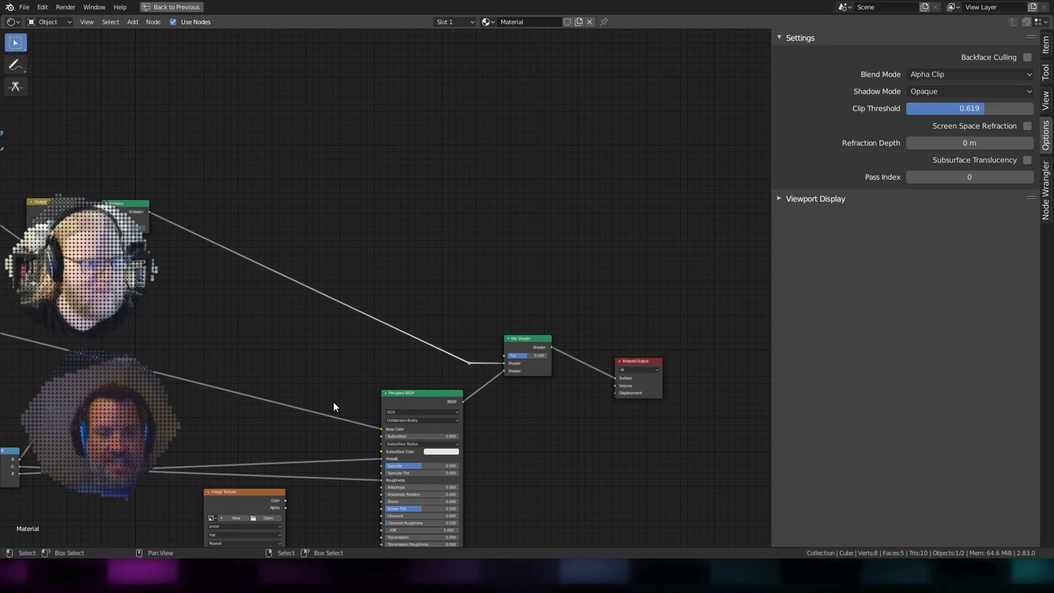
# Add a second reroute to the Emission link and place it right beside the Emission node's output
pyautogui.keyDown('shift'); pyautogui.moveTo(265, 251); pyautogui.dragTo(229, 313, button='right'); pyautogui.keyUp('shift')
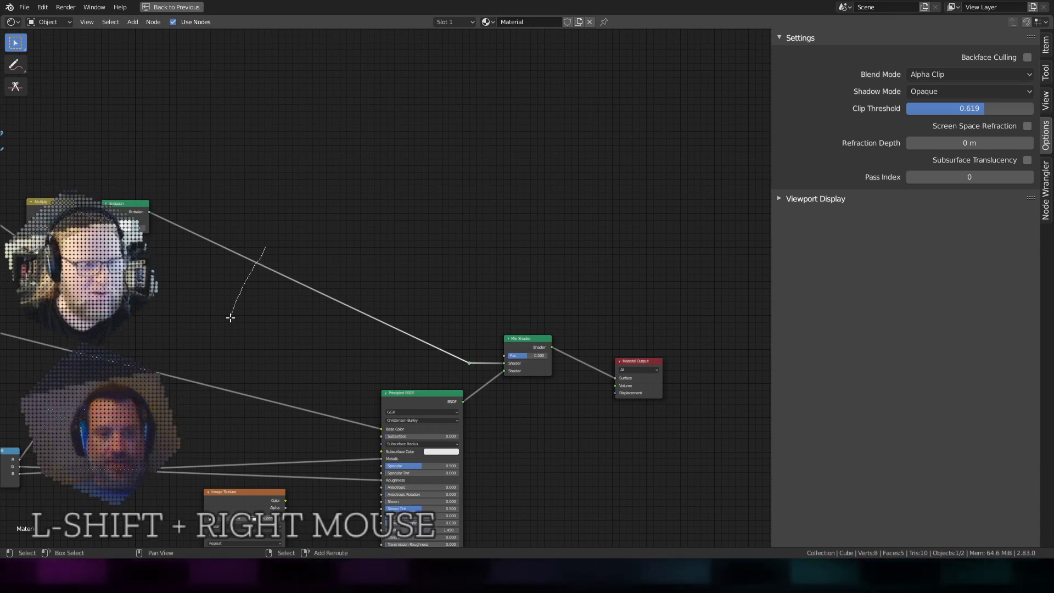
pyautogui.moveTo(254, 265); pyautogui.dragTo(170, 324)
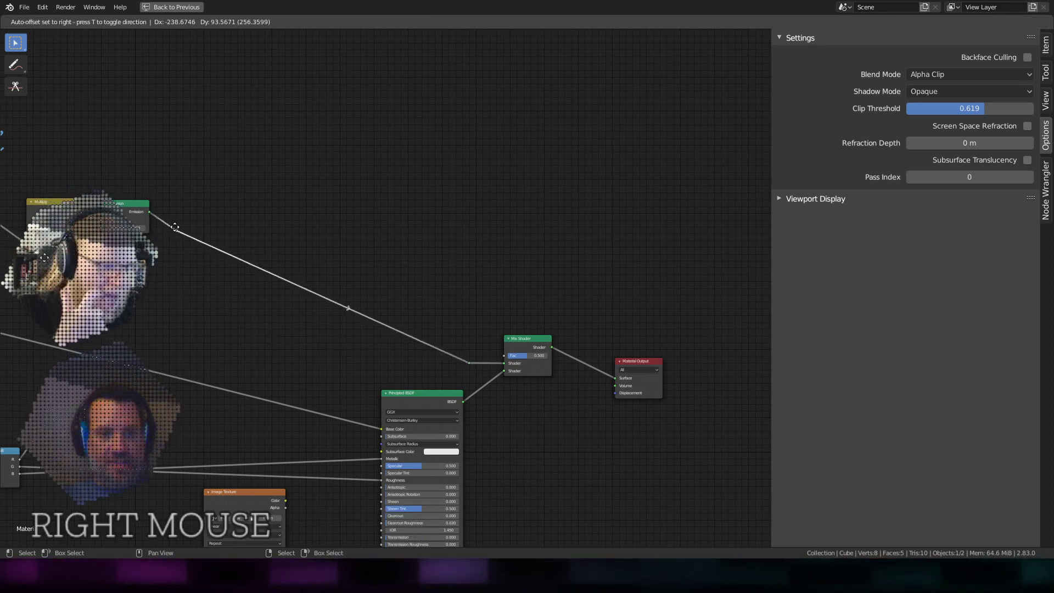
pyautogui.moveTo(174, 224); pyautogui.dragTo(179, 213)
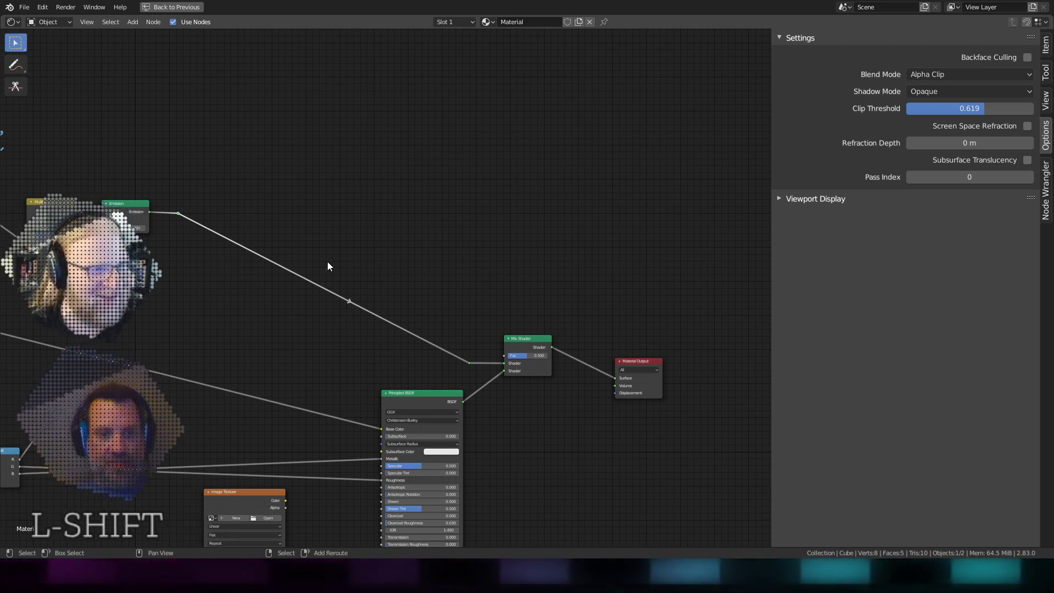
# Add a third reroute below the one beside the Emission node, and straighten the link by adjusting the Mix Shader and its neighbouring reroute
pyautogui.keyDown('shift'); pyautogui.moveTo(316, 279); pyautogui.dragTo(320, 290, button='right'); pyautogui.keyUp('shift')
pyautogui.moveTo(319, 285); pyautogui.dragTo(176, 343)
pyautogui.moveTo(536, 343); pyautogui.dragTo(594, 334)
pyautogui.moveTo(468, 362); pyautogui.dragTo(468, 348)
# Disconnect the Emission link from the Mix Shader's first Shader input and reconnect it
pyautogui.scroll(-3, 420, 382)
pyautogui.scroll(2, 401, 457)
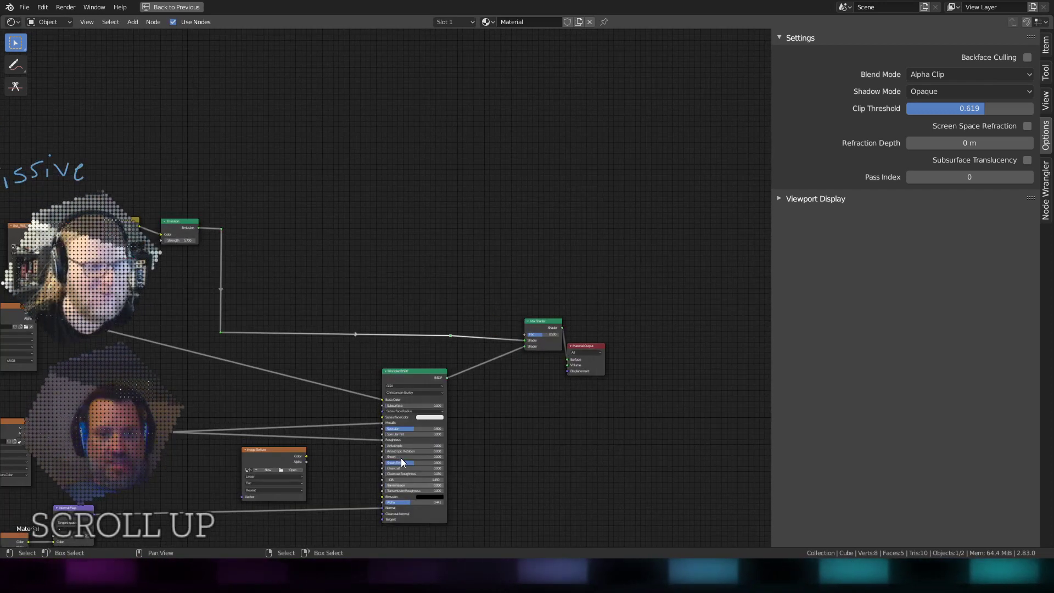
pyautogui.scroll(2, 461, 363)
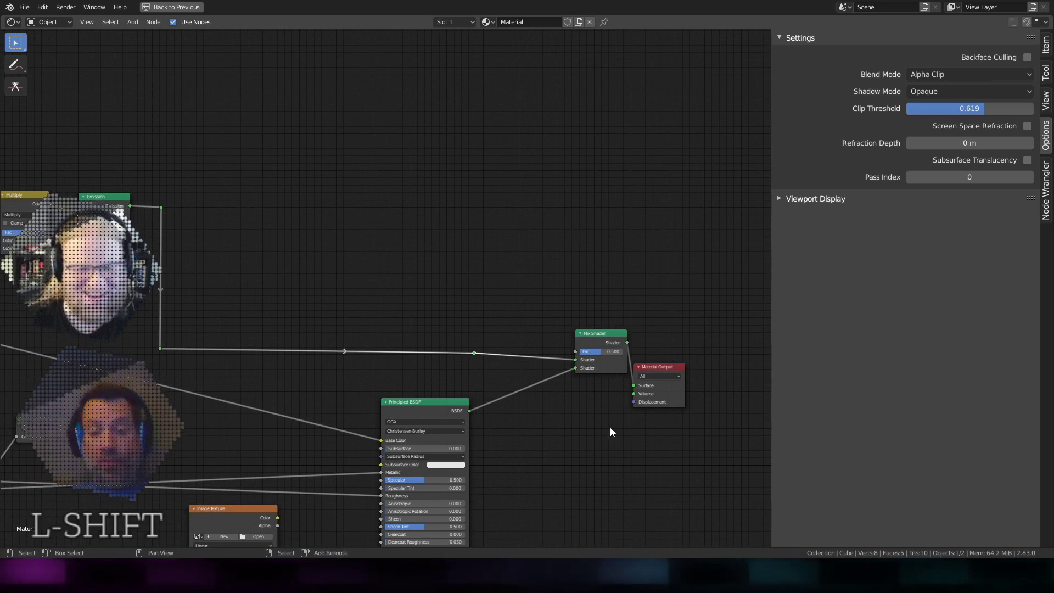
pyautogui.keyDown('shift'); pyautogui.moveTo(608, 426); pyautogui.dragTo(577, 412, button='middle'); pyautogui.keyUp('shift')
pyautogui.scroll(-2, 575, 413)
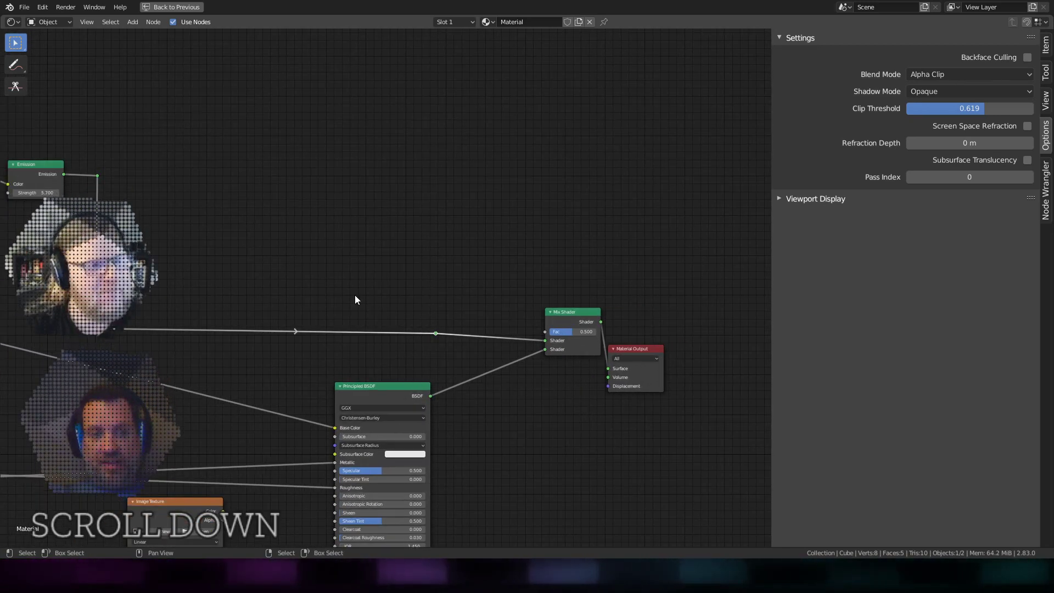
pyautogui.scroll(2, 455, 374)
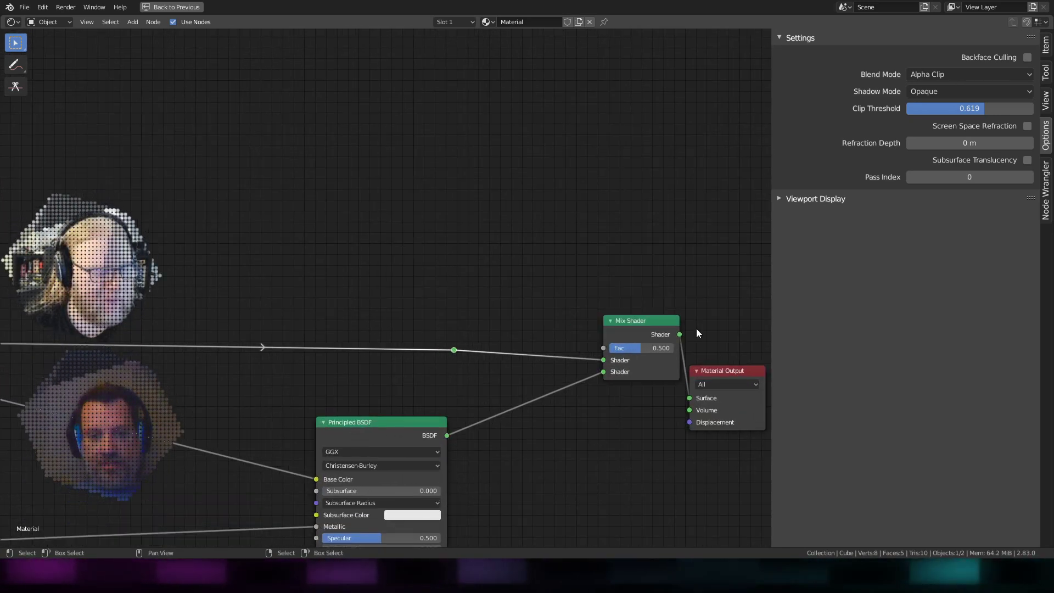
pyautogui.scroll(-3, 419, 332)
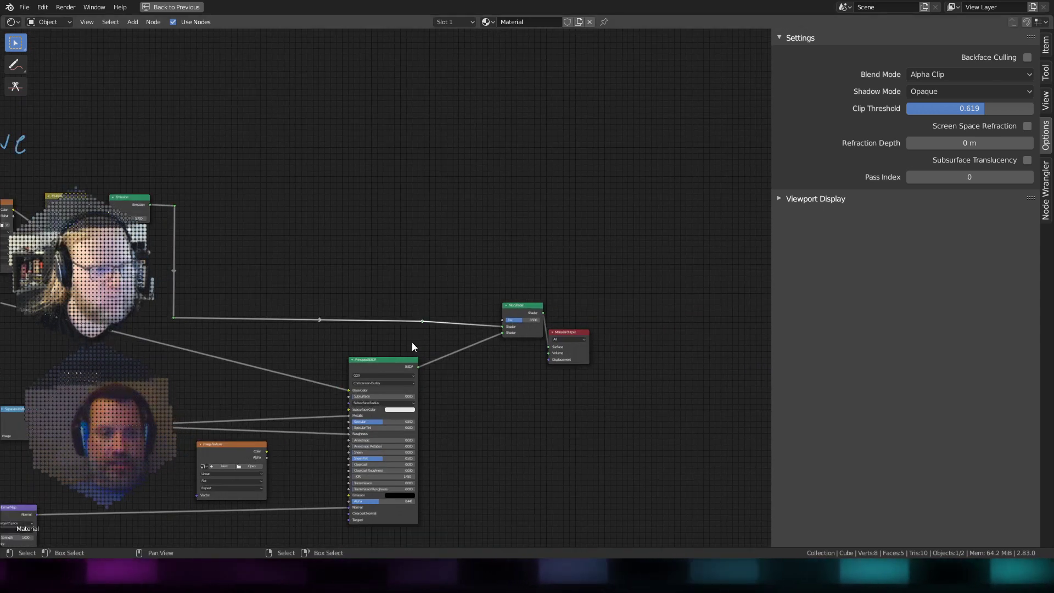
pyautogui.scroll(4, 409, 349)
pyautogui.moveTo(661, 379); pyautogui.dragTo(579, 406)
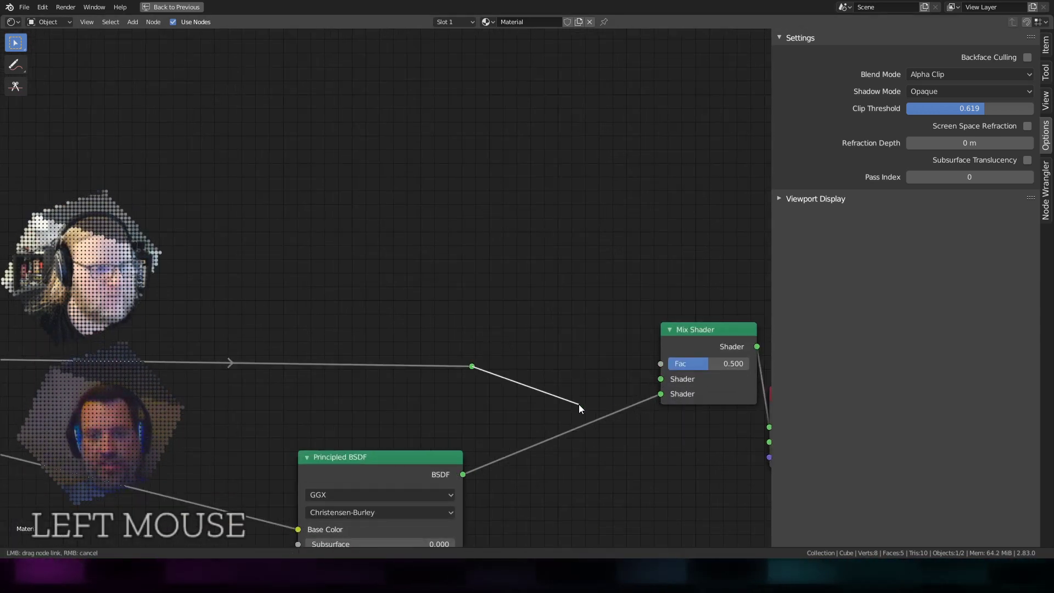
pyautogui.scroll(-4, 509, 384)
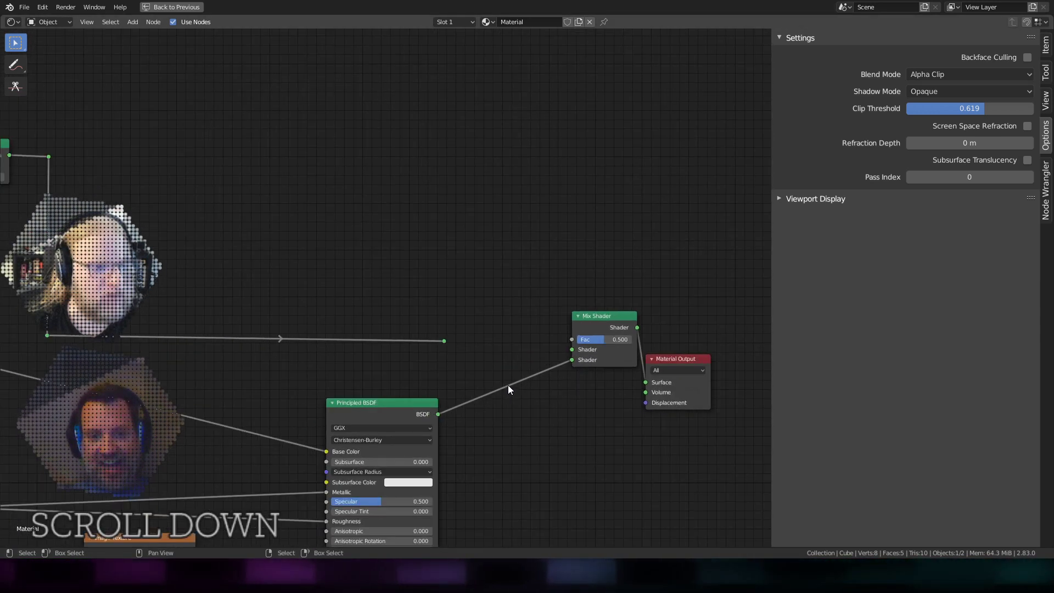
pyautogui.moveTo(421, 321); pyautogui.dragTo(502, 326)
# Load the 280px-PNG_transparency_demonstration image file into the new Image Texture node
pyautogui.scroll(-3, 478, 467)
pyautogui.keyDown('shift'); pyautogui.moveTo(478, 466); pyautogui.dragTo(509, 449, button='middle'); pyautogui.keyUp('shift')
pyautogui.scroll(2, 505, 439)
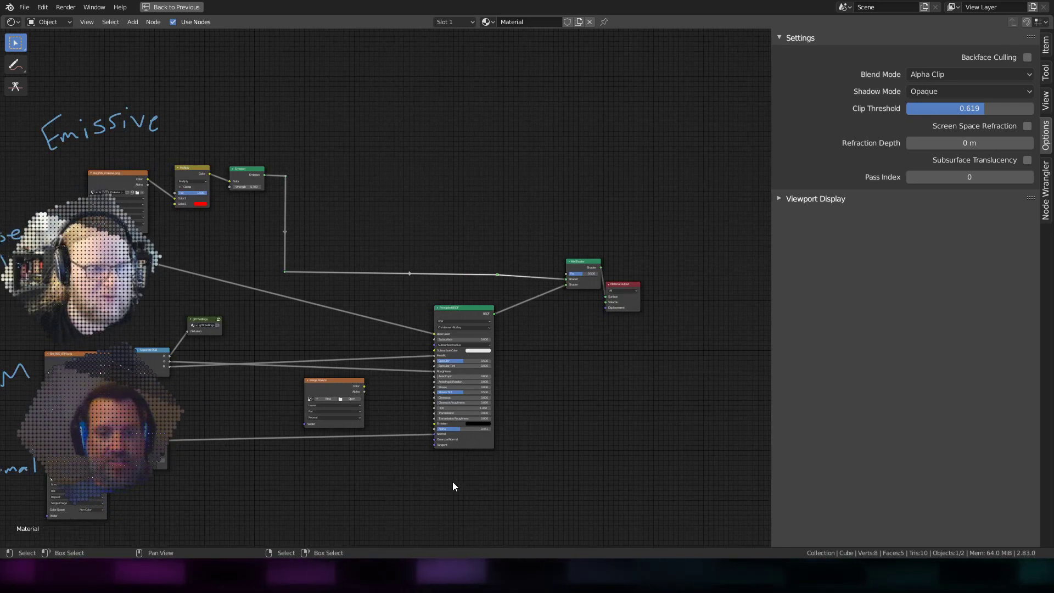
pyautogui.scroll(1, 434, 472)
pyautogui.scroll(1, 427, 469)
pyautogui.keyDown('shift'); pyautogui.moveTo(418, 471); pyautogui.dragTo(437, 348, button='middle'); pyautogui.keyUp('shift')
pyautogui.scroll(2, 438, 348)
pyautogui.scroll(1, 367, 350)
pyautogui.click(325, 364)
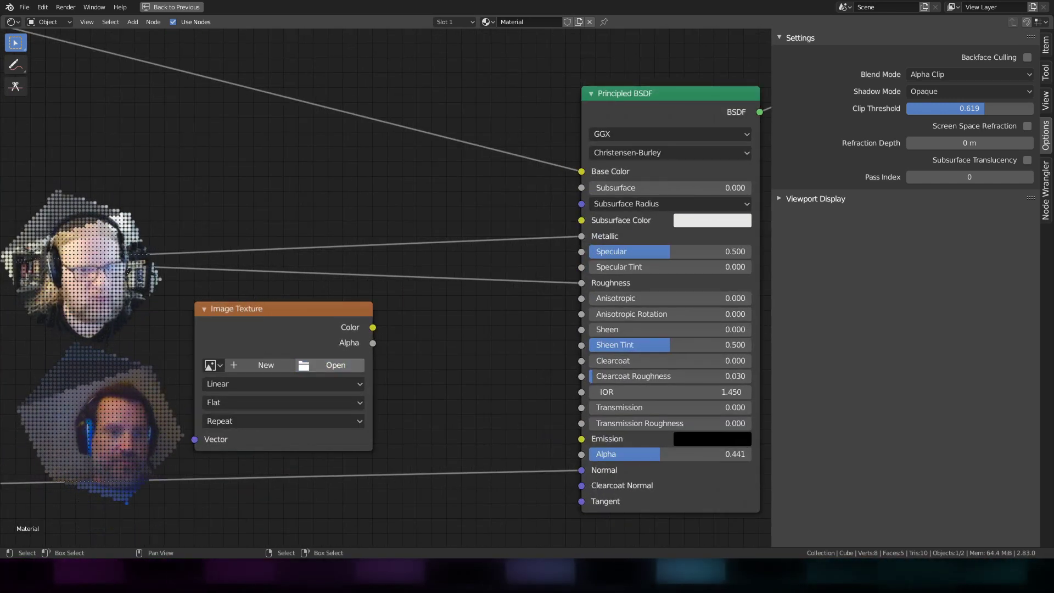
pyautogui.click(152, 258)
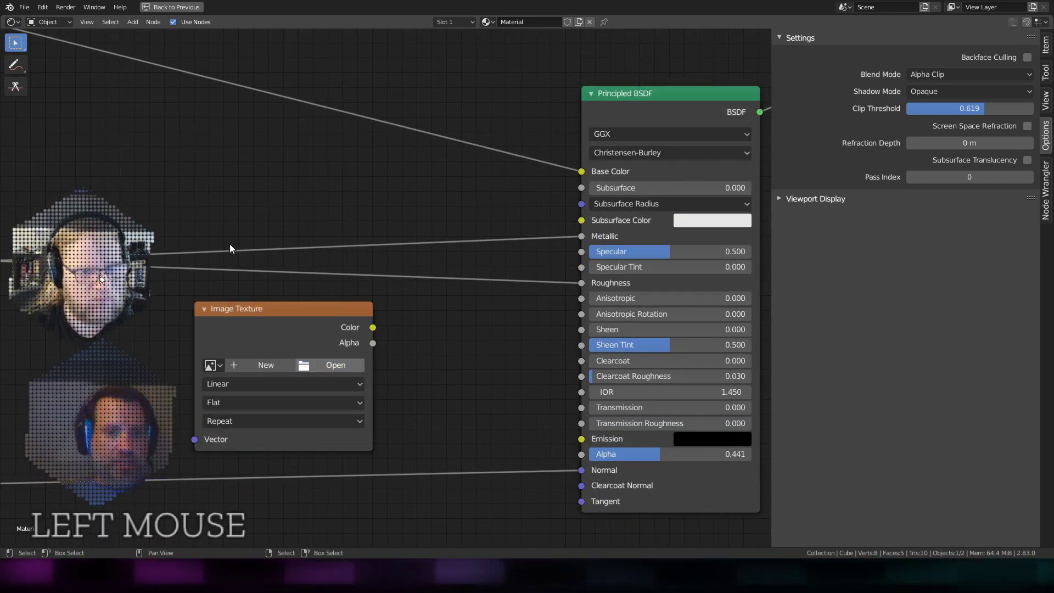
pyautogui.scroll(-1, 276, 361)
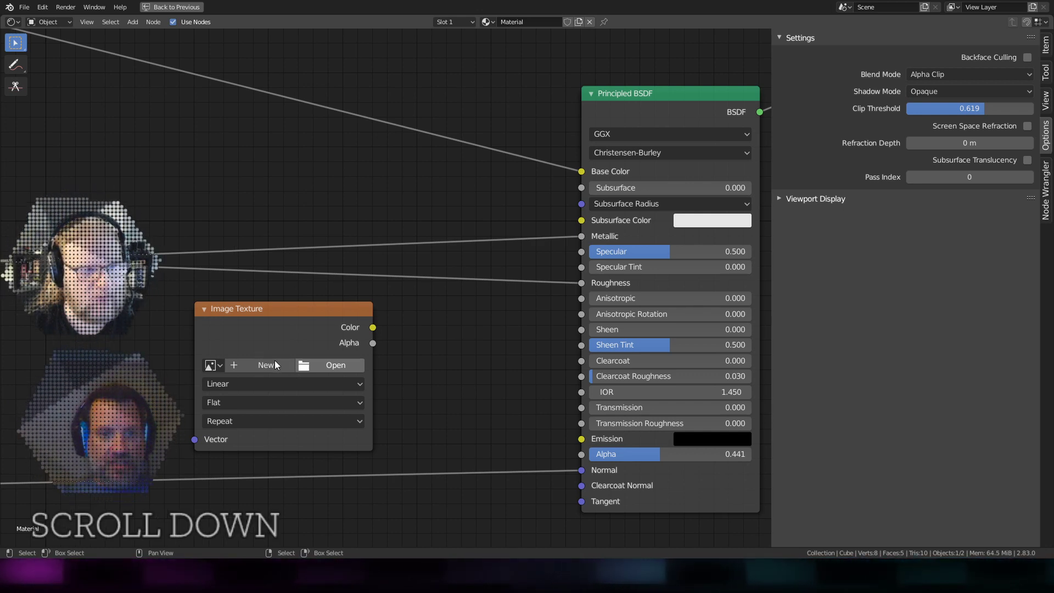
pyautogui.scroll(1, 281, 363)
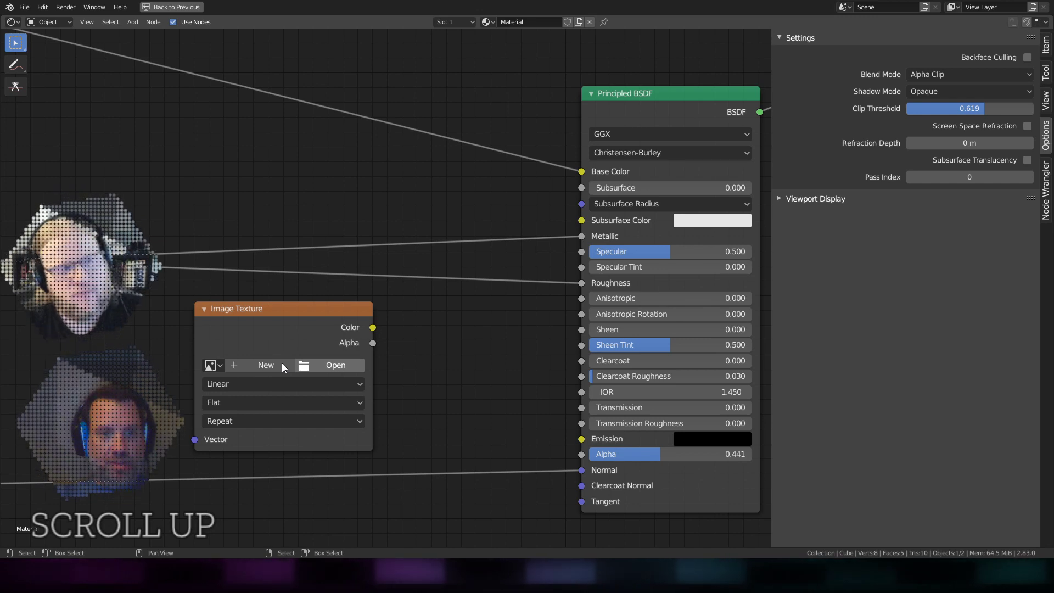
pyautogui.click(258, 244)
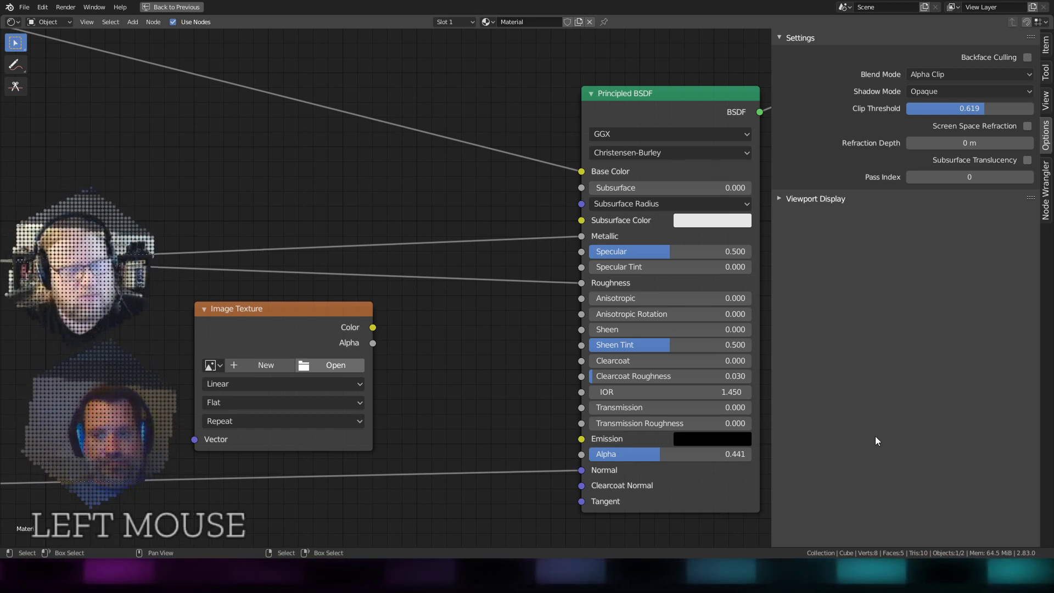
pyautogui.scroll(-3, 416, 380)
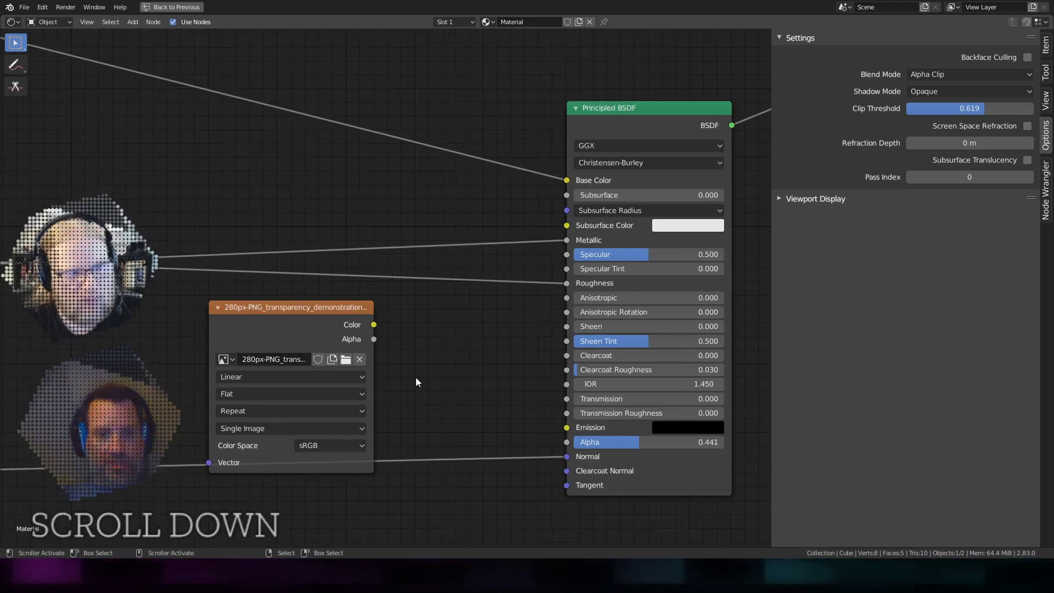
# Leave the maximized node editor and display the 280px-PNG_transparency_demonstration image in the Image Editor
pyautogui.hotkey('ctrl', 'space')
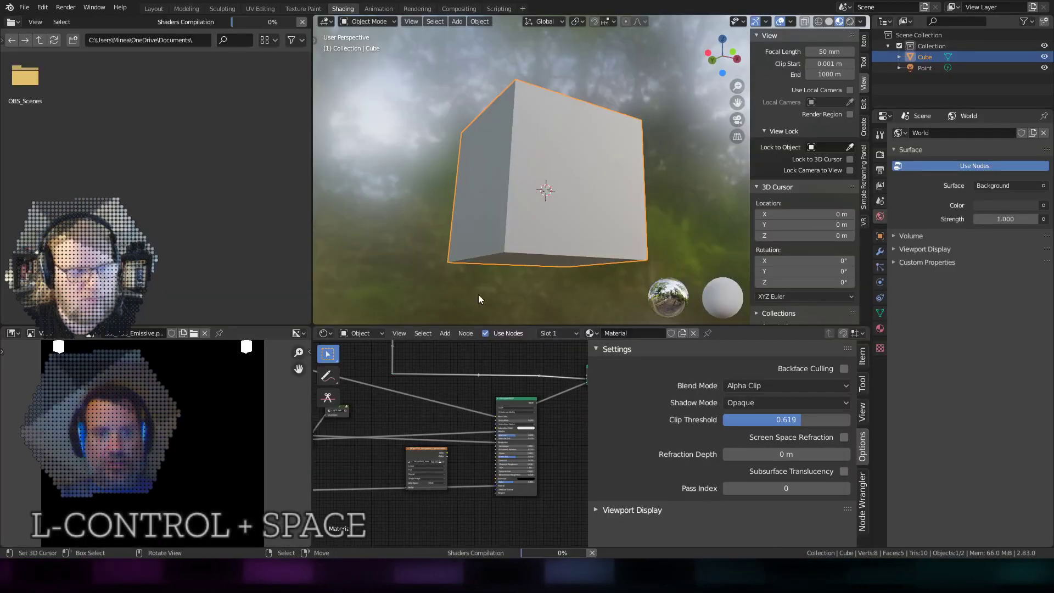
pyautogui.click(90, 333)
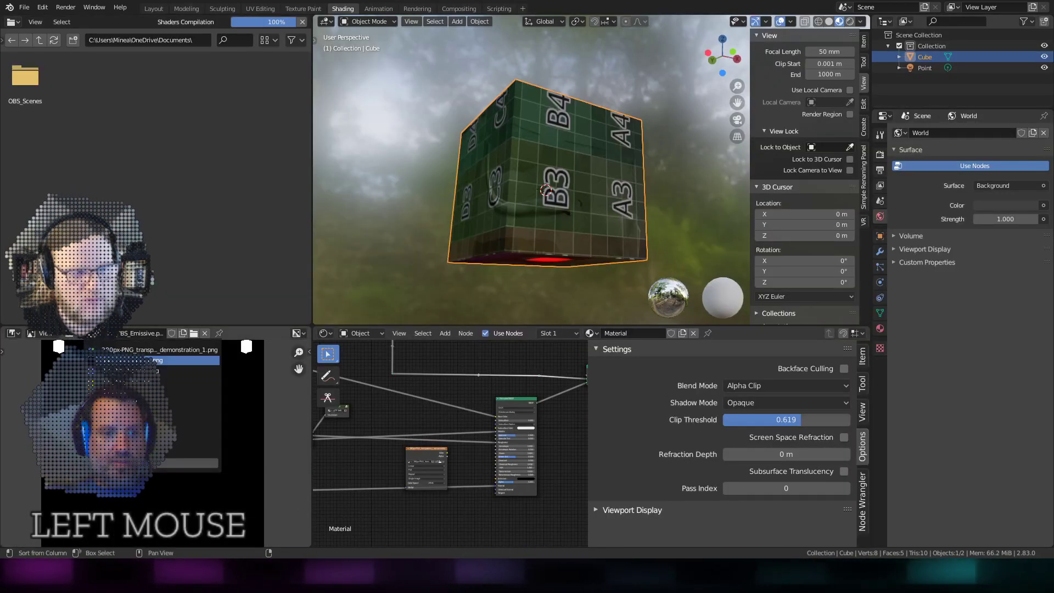
pyautogui.click(103, 349)
pyautogui.scroll(3, 169, 480)
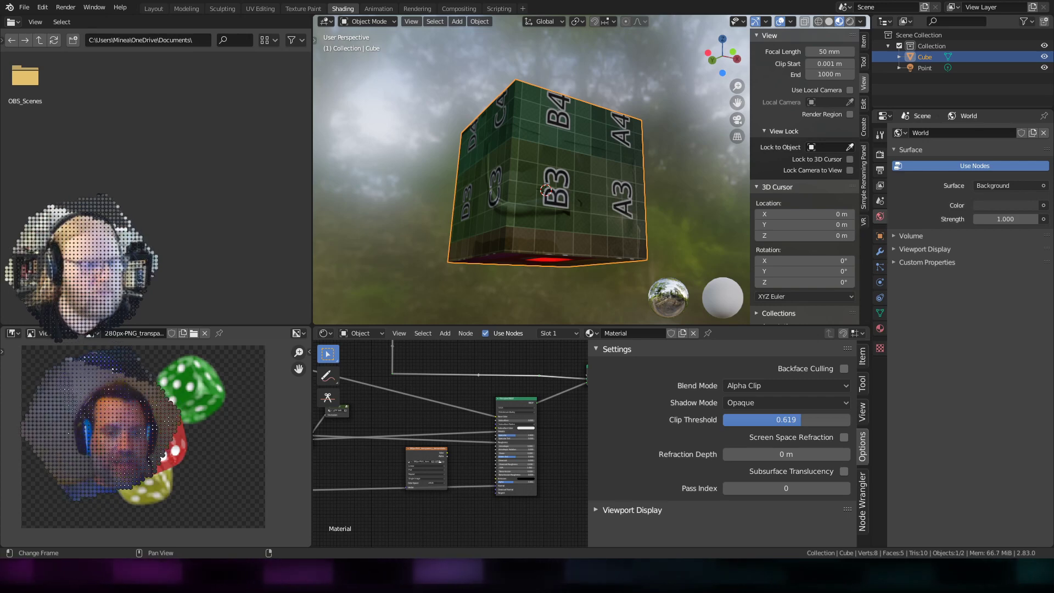
# Link the Alpha output of the transparency image texture to the Principled BSDF's Alpha input
pyautogui.hotkey('ctrl', 'space')
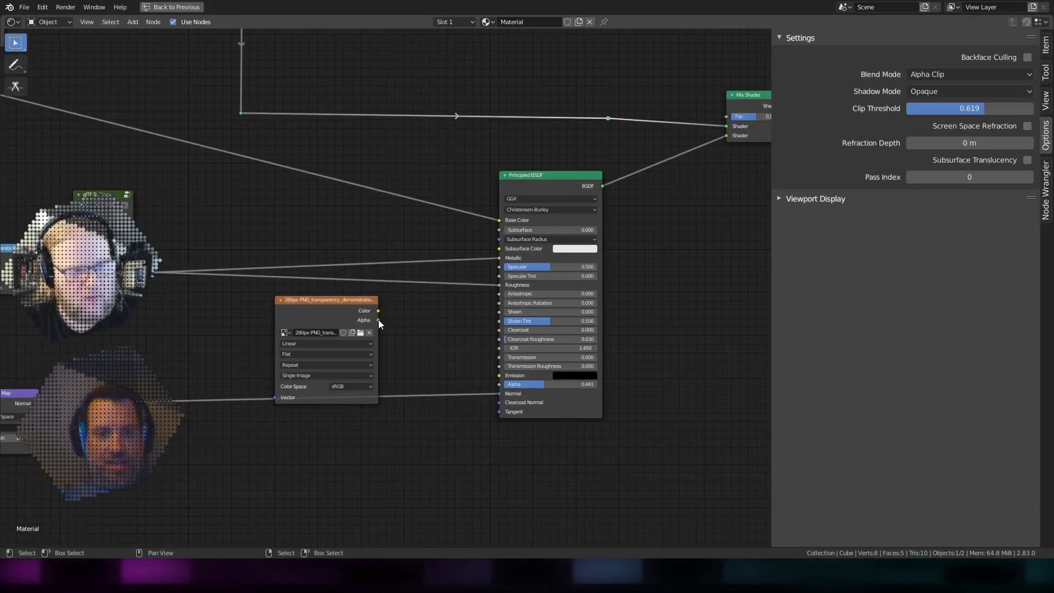
pyautogui.moveTo(378, 320); pyautogui.dragTo(496, 385)
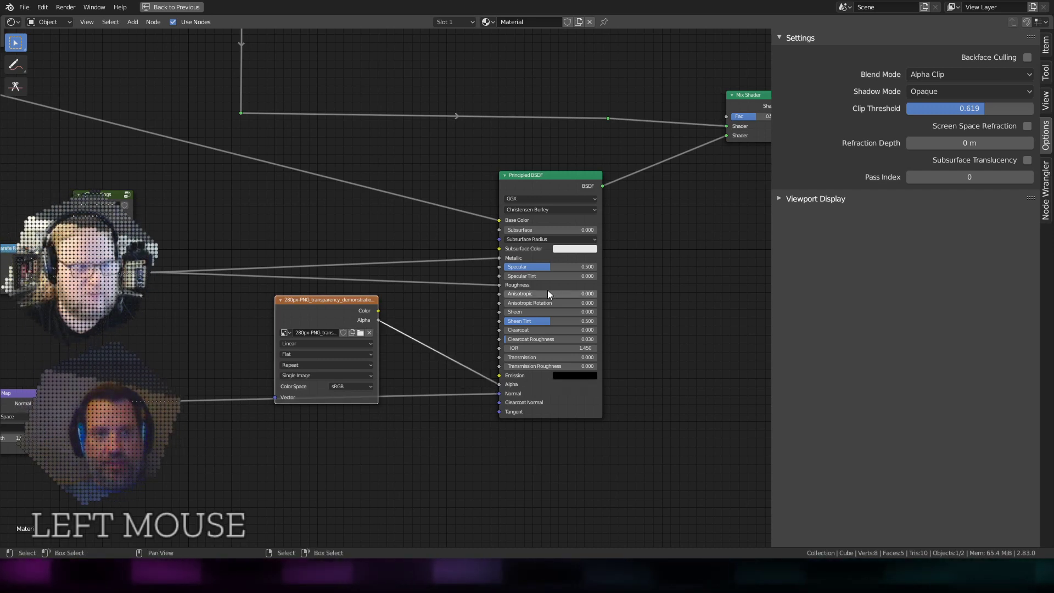
pyautogui.hotkey('ctrl', 'space')
# Look around the cut-out cube and raise the material's Clip Threshold to 0.747
pyautogui.moveTo(545, 154)
pyautogui.mouseDown(button='middle')
pyautogui.moveTo(572, 136)
pyautogui.moveTo(572, 213)
pyautogui.moveTo(418, 176)
pyautogui.moveTo(519, 184)
pyautogui.moveTo(504, 192)
pyautogui.mouseUp(button='middle')
pyautogui.scroll(2, 538, 209)
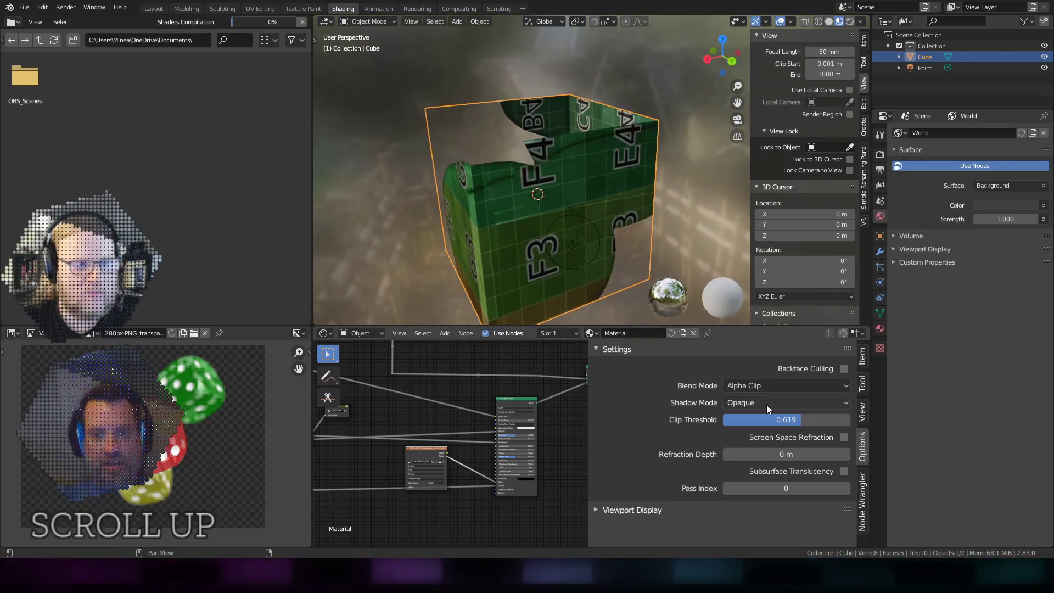
pyautogui.moveTo(487, 196); pyautogui.dragTo(592, 220, button='middle')
pyautogui.moveTo(806, 425)
pyautogui.mouseDown()
pyautogui.moveTo(781, 425)
pyautogui.moveTo(846, 420)
pyautogui.moveTo(816, 419)
pyautogui.mouseUp()
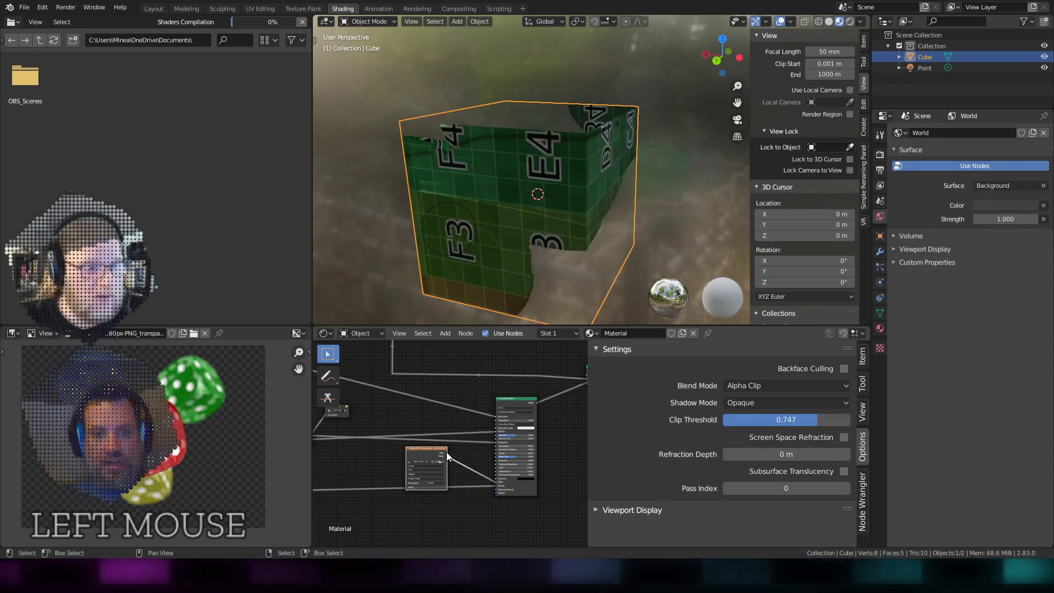
# Link the Color output of the transparency image texture to the Principled BSDF's Base Color, replacing the existing link
pyautogui.moveTo(496, 419); pyautogui.dragTo(498, 419)
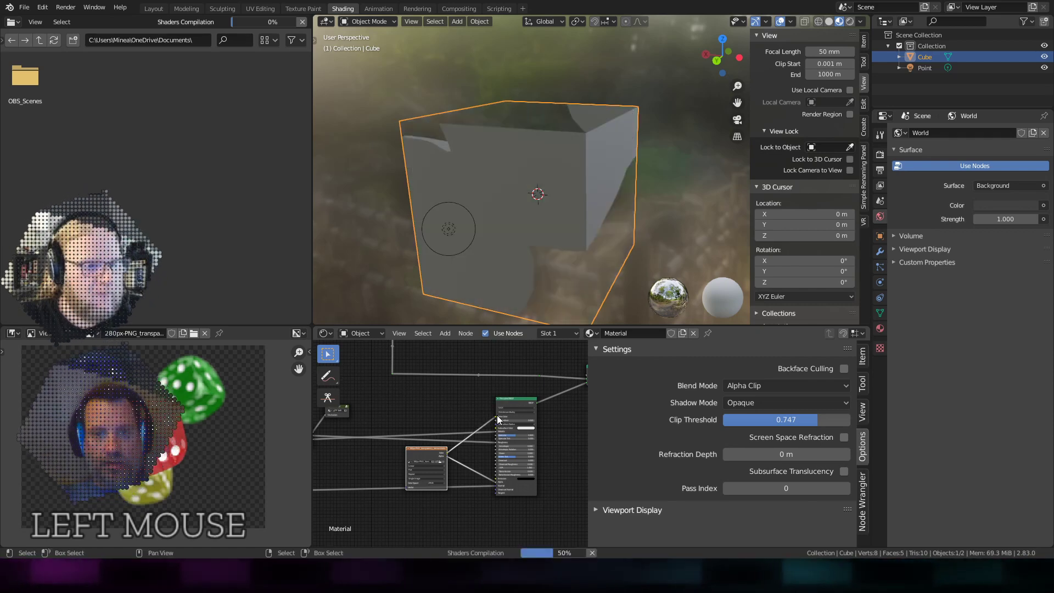
pyautogui.moveTo(617, 202); pyautogui.dragTo(665, 177, button='middle')
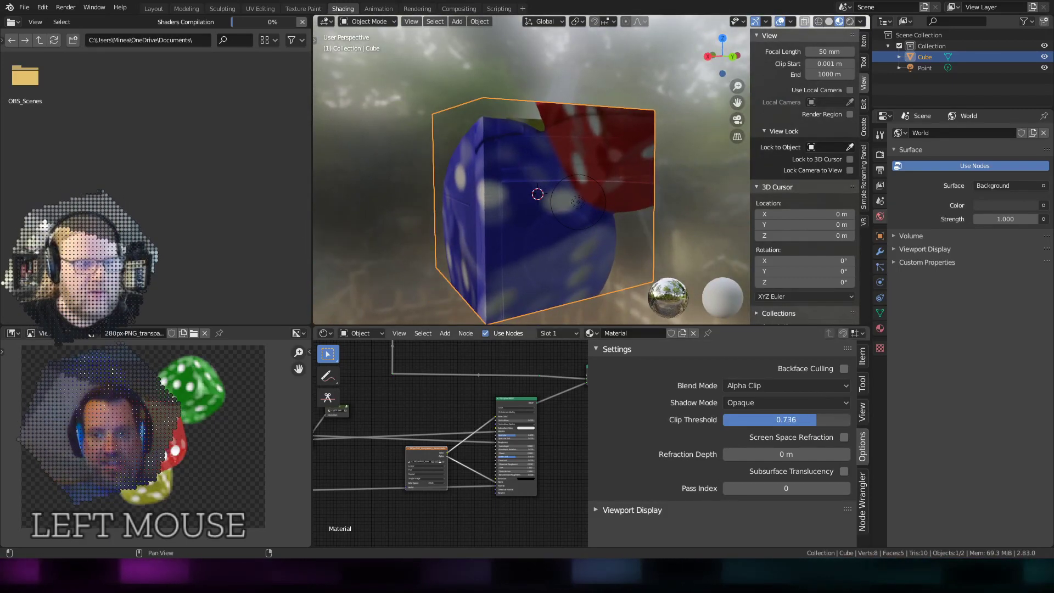
# Vary the material's Clip Threshold, trying 0.439 and ending at 0.726, while comparing the dice cut-out edges up close
pyautogui.moveTo(824, 419); pyautogui.dragTo(776, 419)
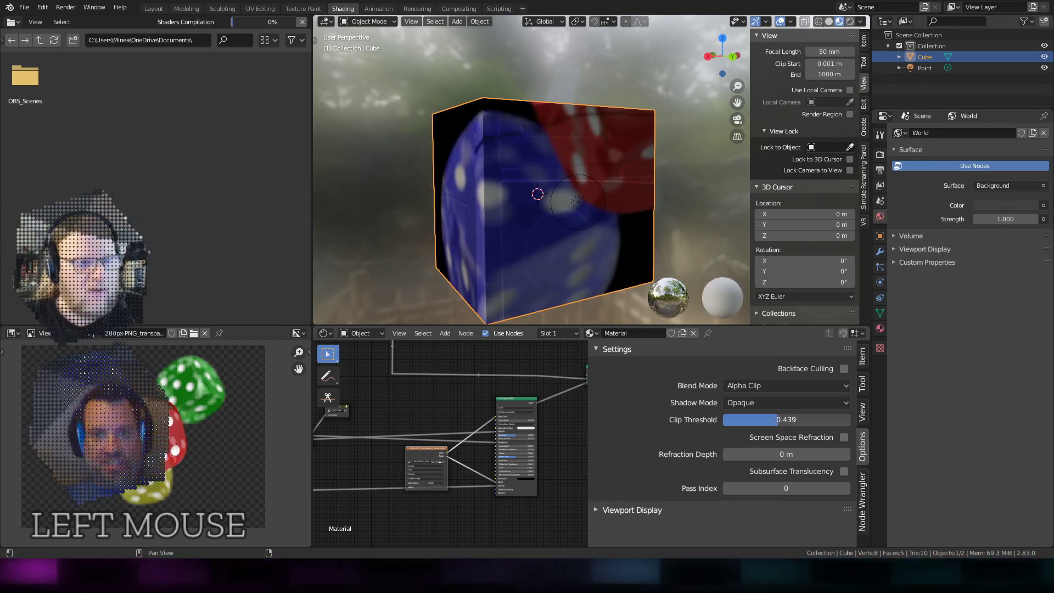
pyautogui.moveTo(595, 307); pyautogui.dragTo(497, 184, button='middle')
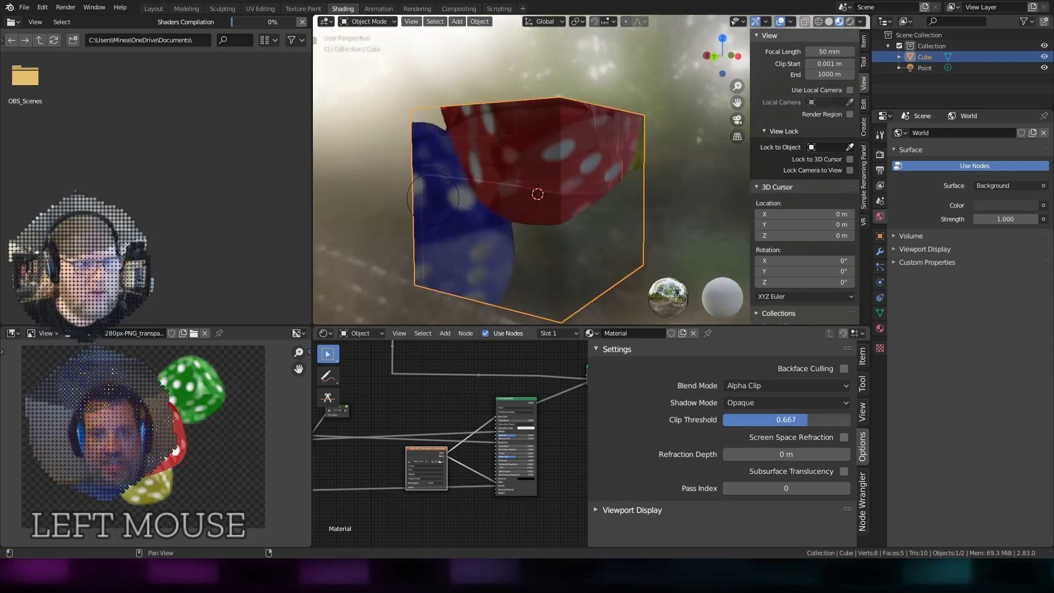
pyautogui.moveTo(812, 419); pyautogui.dragTo(803, 419)
pyautogui.scroll(6, 461, 185)
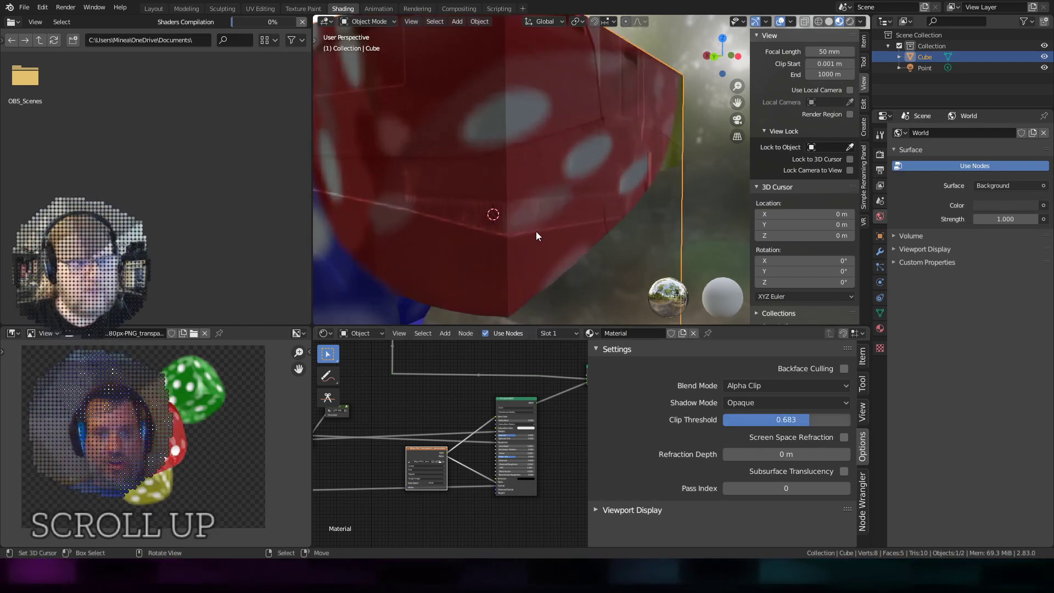
pyautogui.moveTo(587, 231); pyautogui.dragTo(591, 208, button='middle')
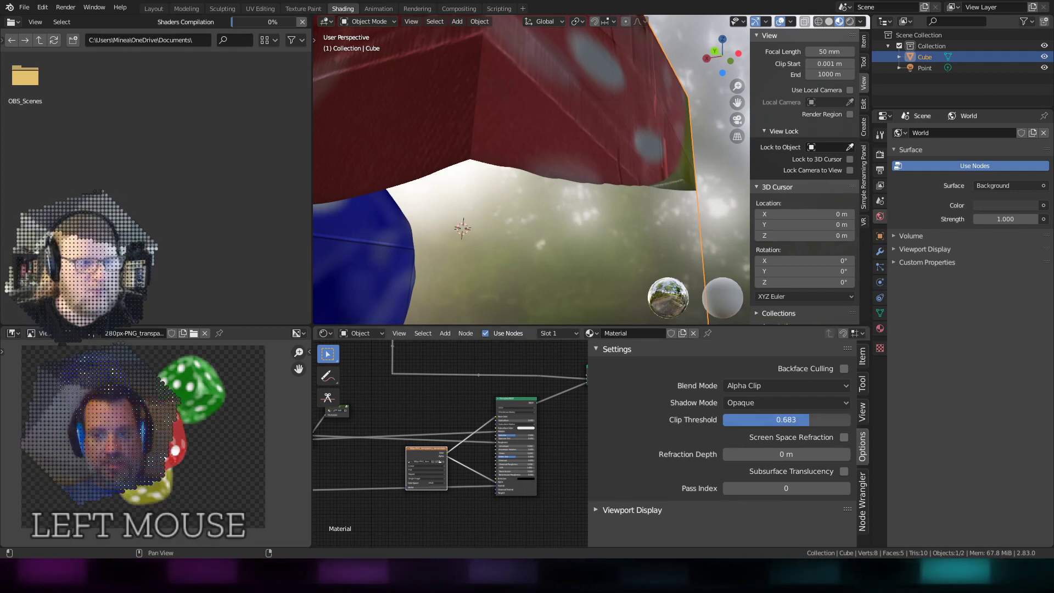
# Switch the material's Blend Mode to Alpha Blend, deselect the cube and examine its transparent faces from several sides
pyautogui.click(766, 388)
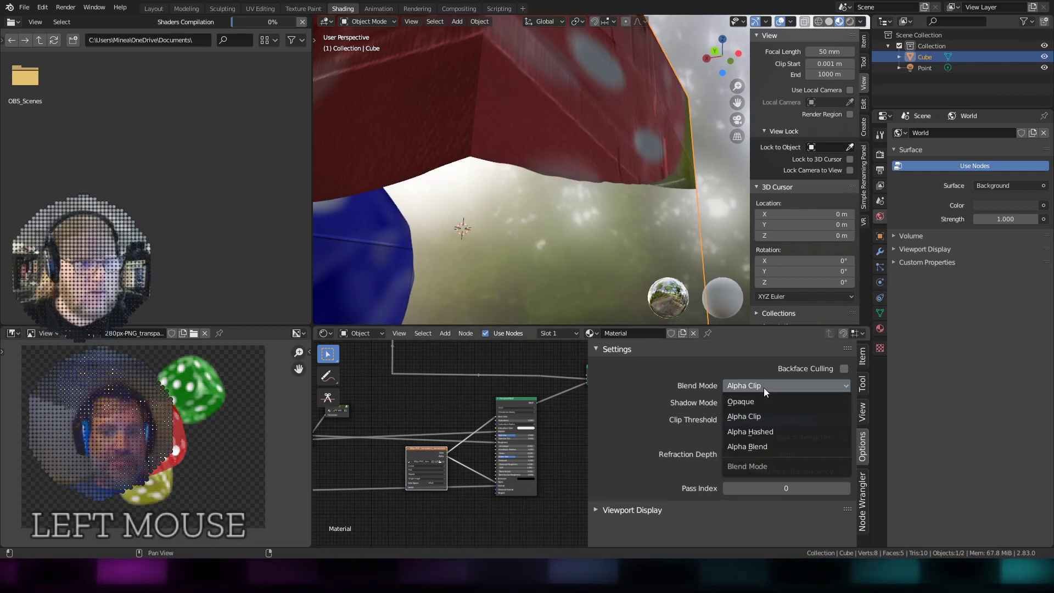
pyautogui.click(762, 446)
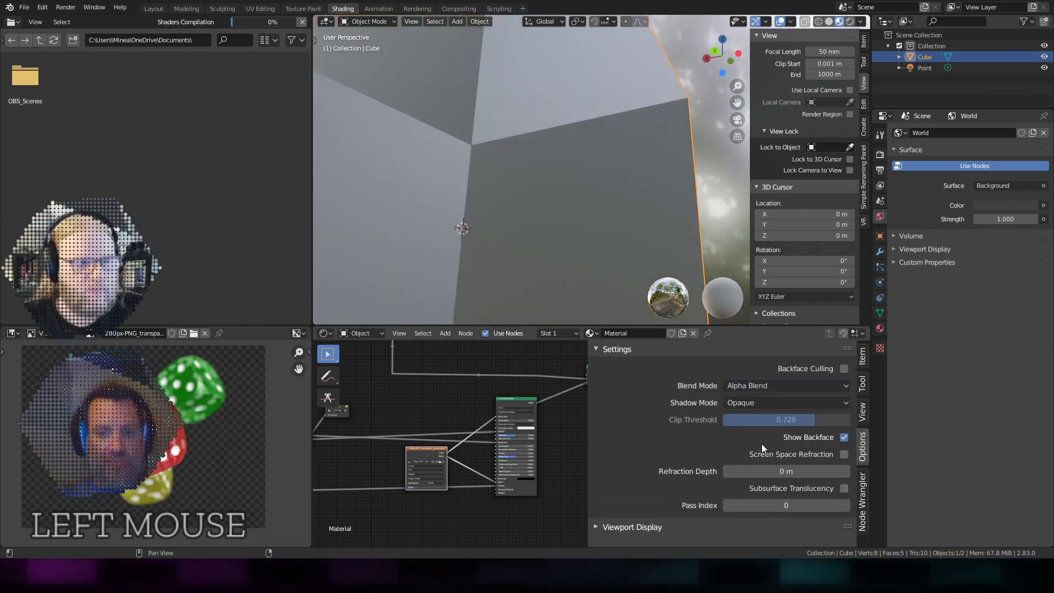
pyautogui.scroll(-3, 544, 190)
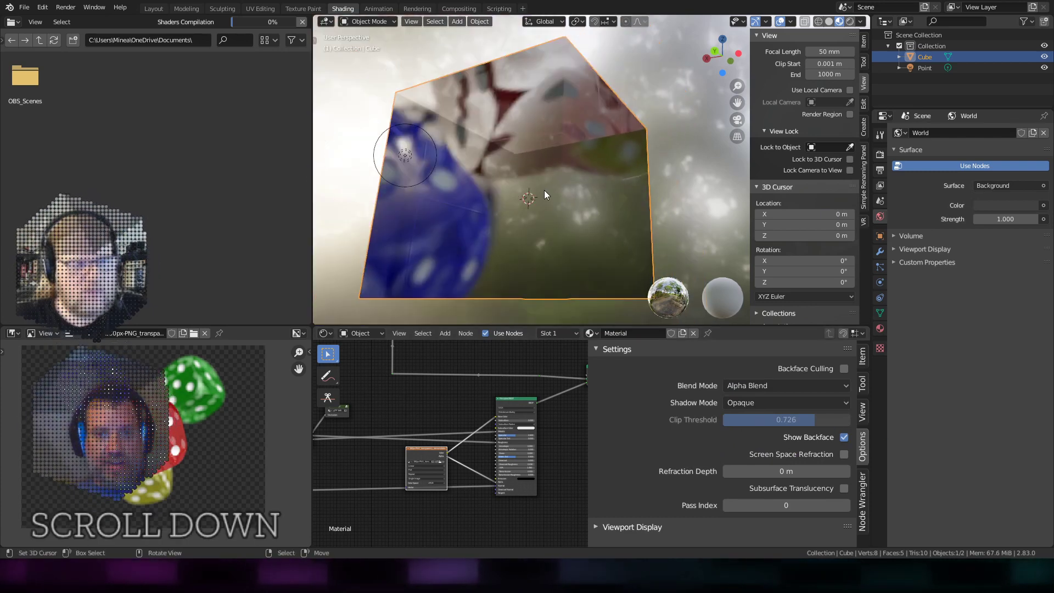
pyautogui.moveTo(544, 190); pyautogui.dragTo(727, 193, button='middle')
pyautogui.rightClick(665, 165)
pyautogui.scroll(3, 586, 222)
pyautogui.scroll(-3, 558, 195)
pyautogui.moveTo(558, 195); pyautogui.dragTo(666, 215, button='middle')
pyautogui.scroll(-3, 666, 215)
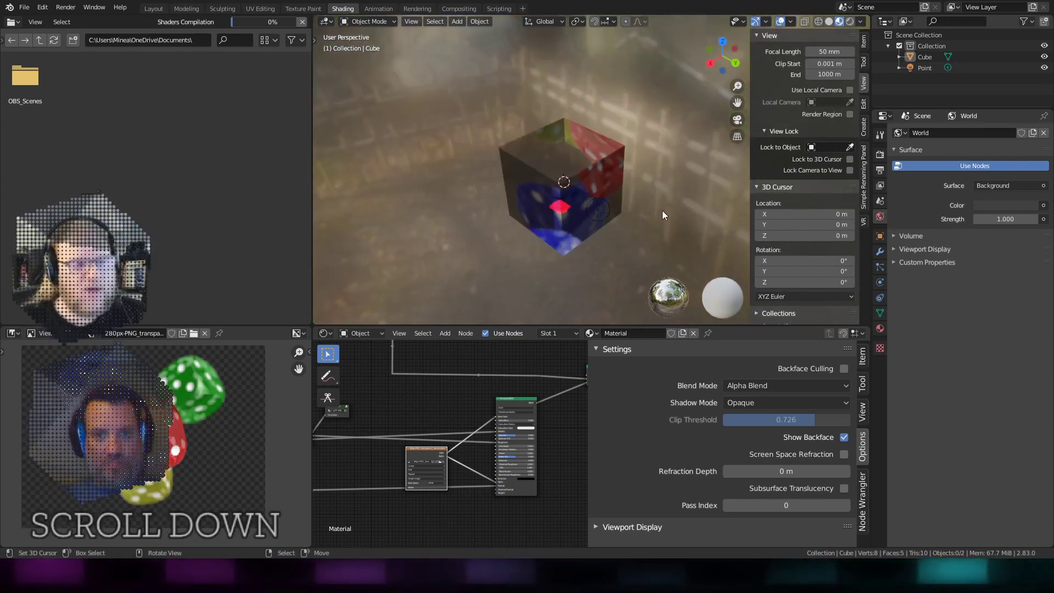
# Duplicate the cube, place the copy beside the original on the horizontal plane and deselect it, checking how the two overlap
pyautogui.rightClick(605, 170)
pyautogui.hotkey('shift', 'd')
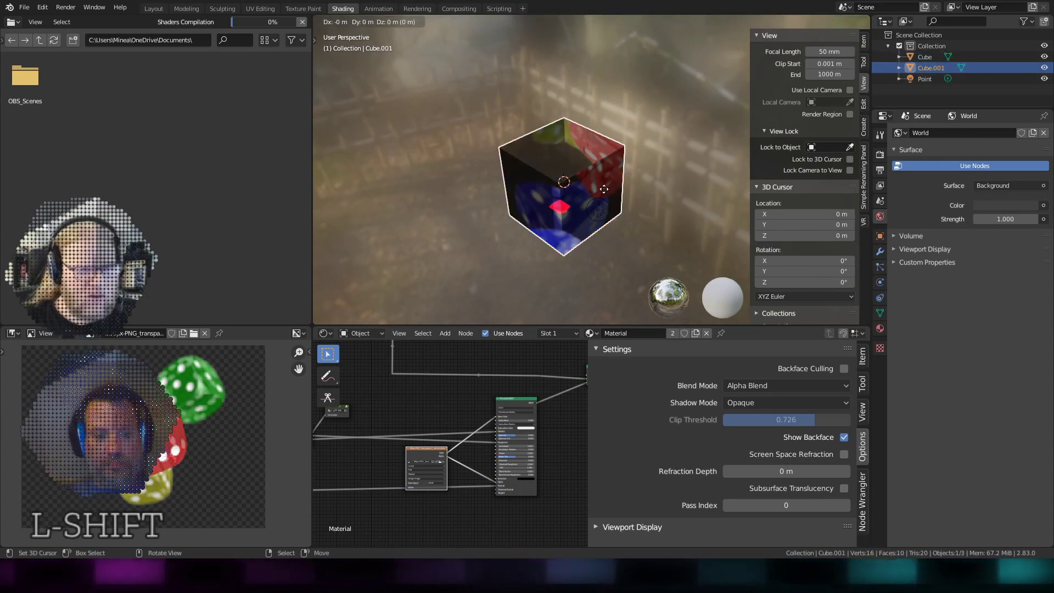
pyautogui.hotkey('shift', 'z')
pyautogui.click(654, 181)
pyautogui.moveTo(653, 181); pyautogui.dragTo(561, 193, button='middle')
pyautogui.scroll(4, 579, 181)
pyautogui.scroll(-3, 553, 167)
pyautogui.scroll(2, 562, 194)
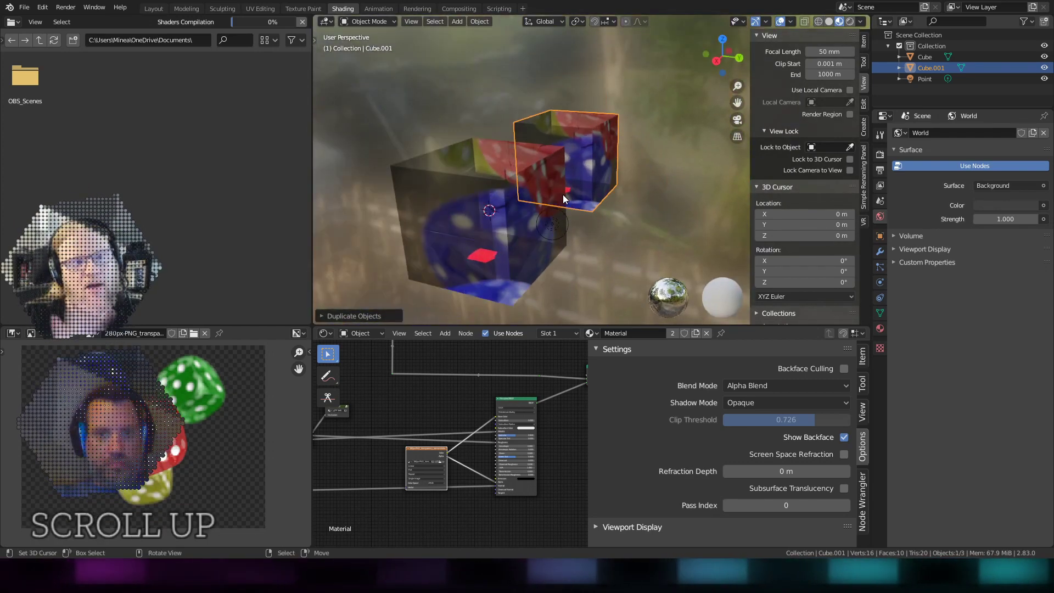
pyautogui.rightClick(588, 217)
pyautogui.moveTo(588, 235); pyautogui.dragTo(567, 224, button='middle')
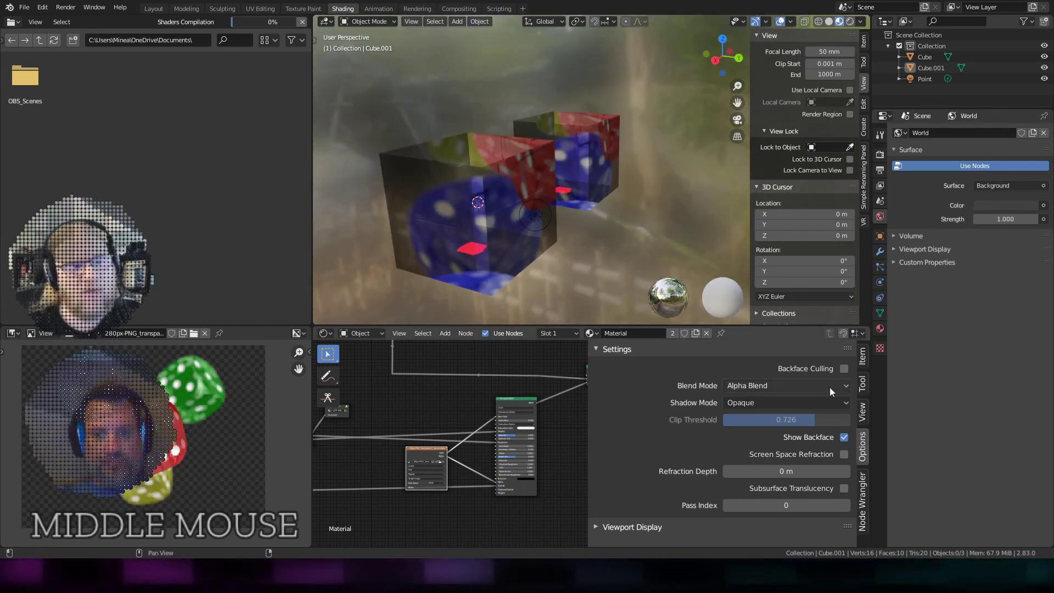
# Set the material's Blend Mode to Alpha Clip and inspect how both cubes' cut-out faces overlap from different angles
pyautogui.click(793, 387)
pyautogui.click(770, 414)
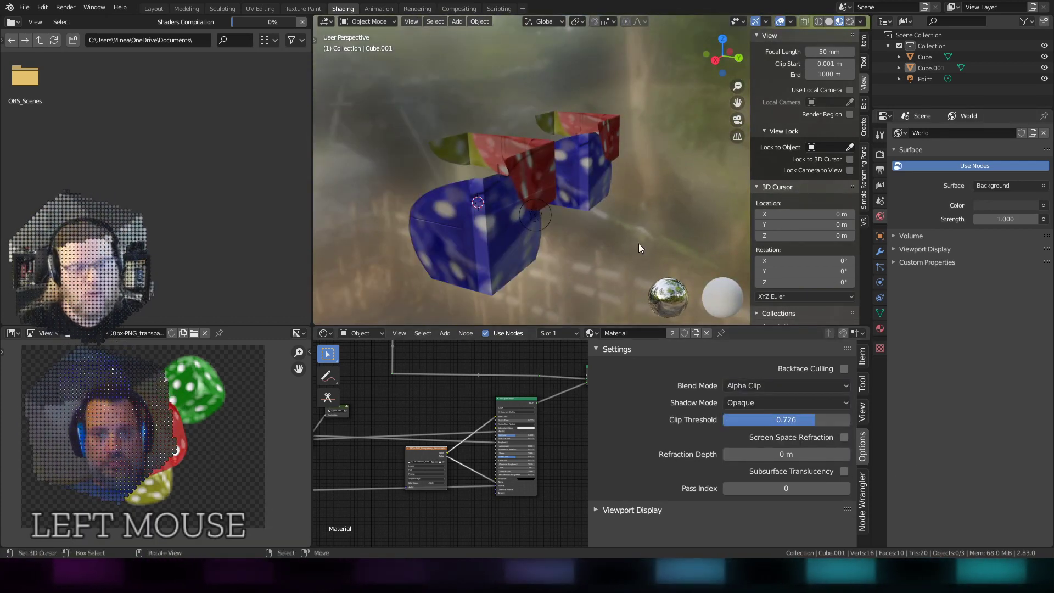
pyautogui.moveTo(589, 176); pyautogui.dragTo(582, 127, button='middle')
pyautogui.scroll(-3, 559, 147)
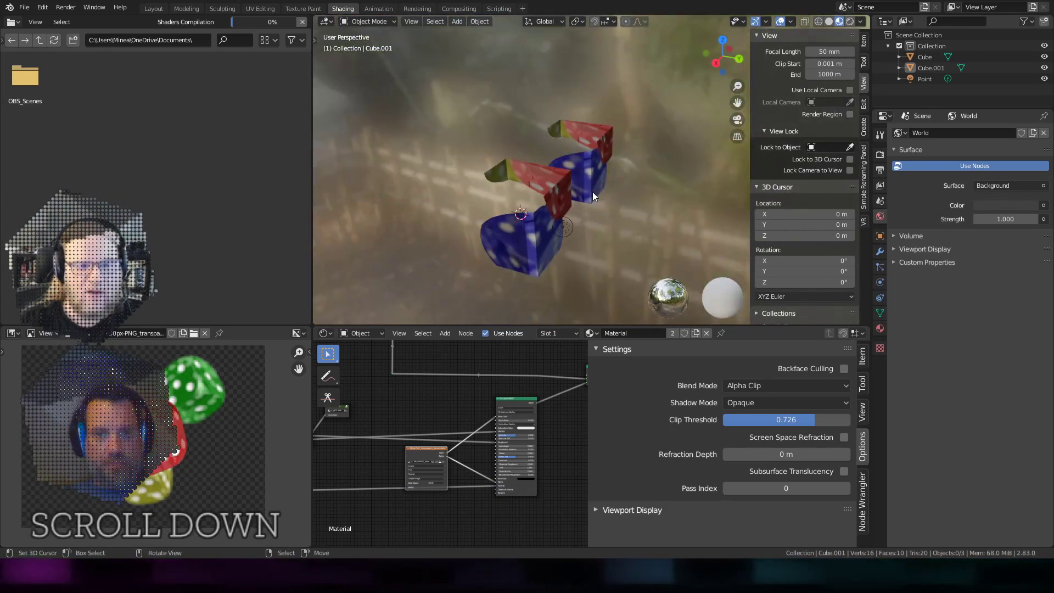
pyautogui.moveTo(594, 192); pyautogui.dragTo(569, 180, button='middle')
pyautogui.scroll(3, 569, 181)
pyautogui.keyDown('shift'); pyautogui.moveTo(518, 222); pyautogui.dragTo(549, 204, button='middle'); pyautogui.keyUp('shift')
pyautogui.scroll(-2, 567, 214)
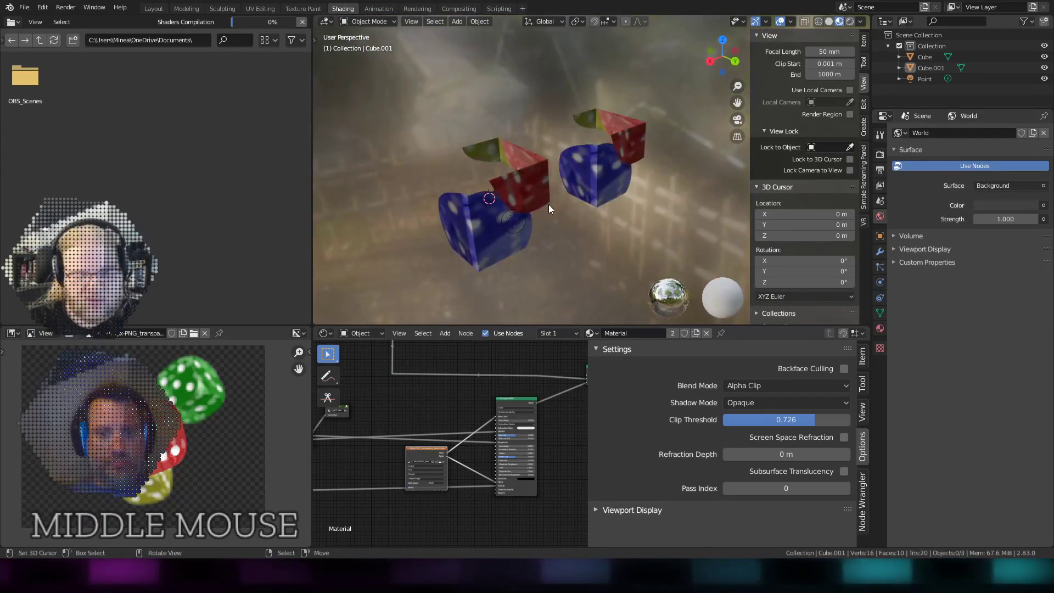